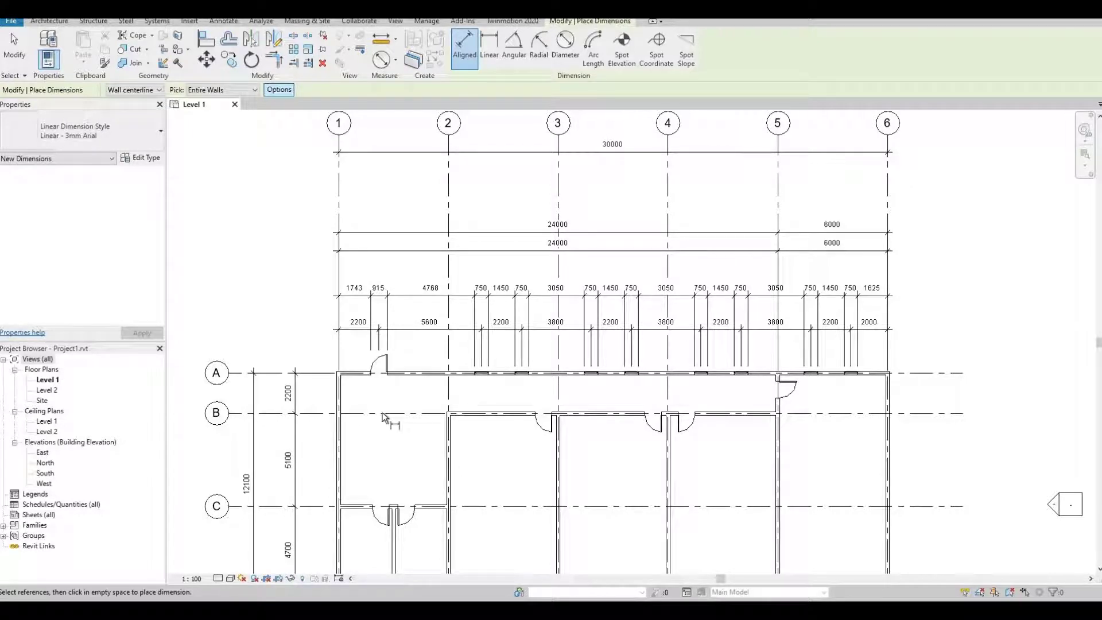
Step: Go back to the Level 1 plan without dimensions, showing only grids, walls and doors
left_click(430, 374)
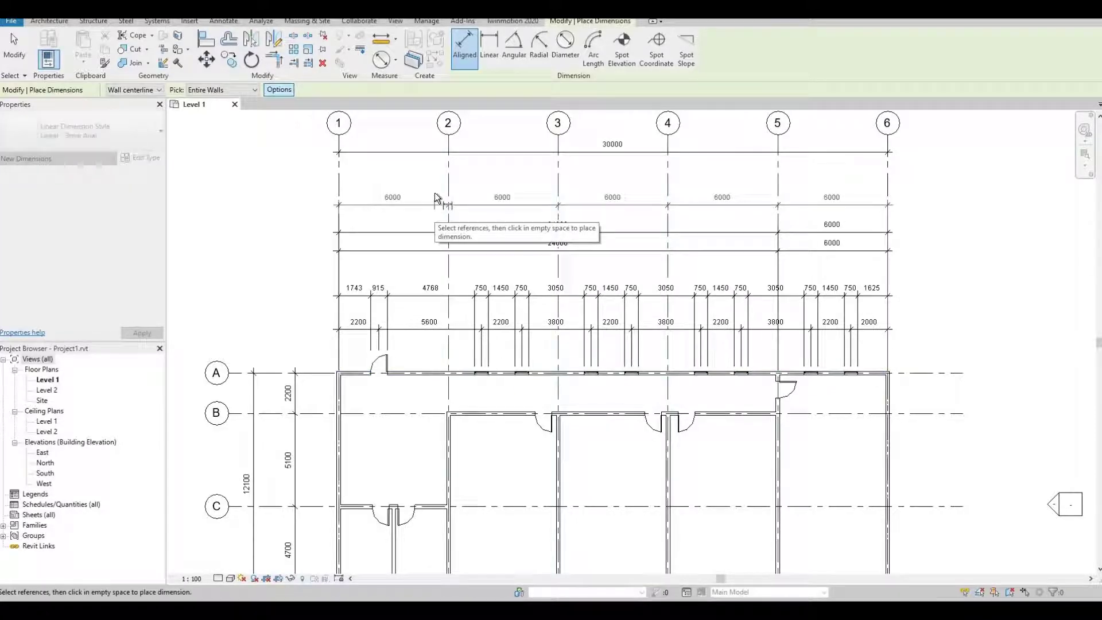
left_click(419, 212)
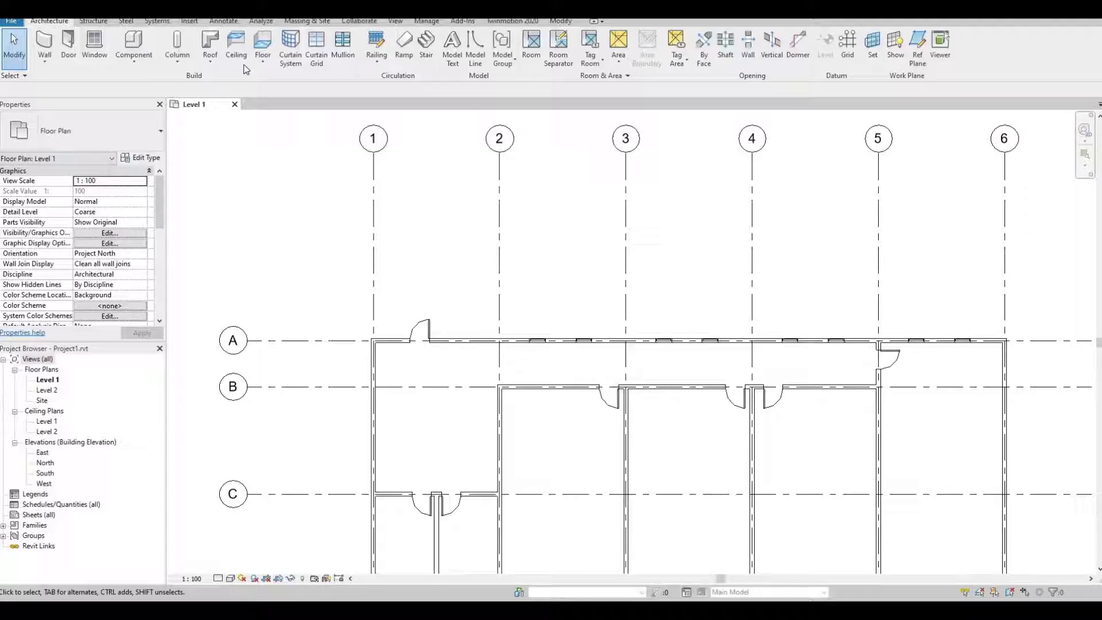
Step: Place an aligned dimension string across grids 1–6 showing five 6000 bays above the plan
left_click(219, 22)
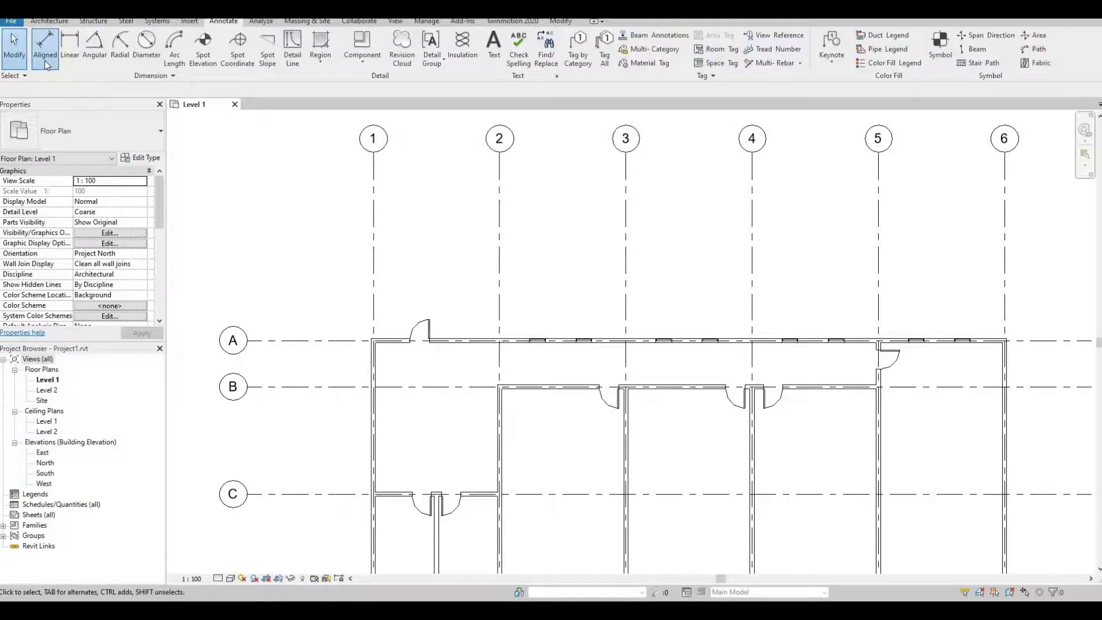
left_click(48, 63)
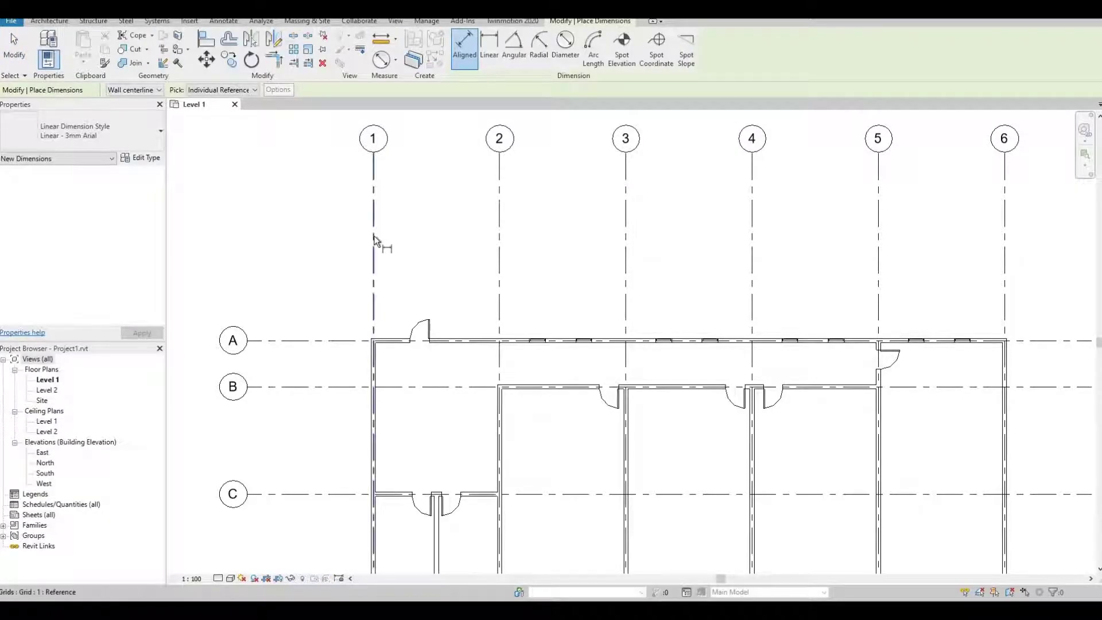
left_click(391, 235)
left_click(499, 241)
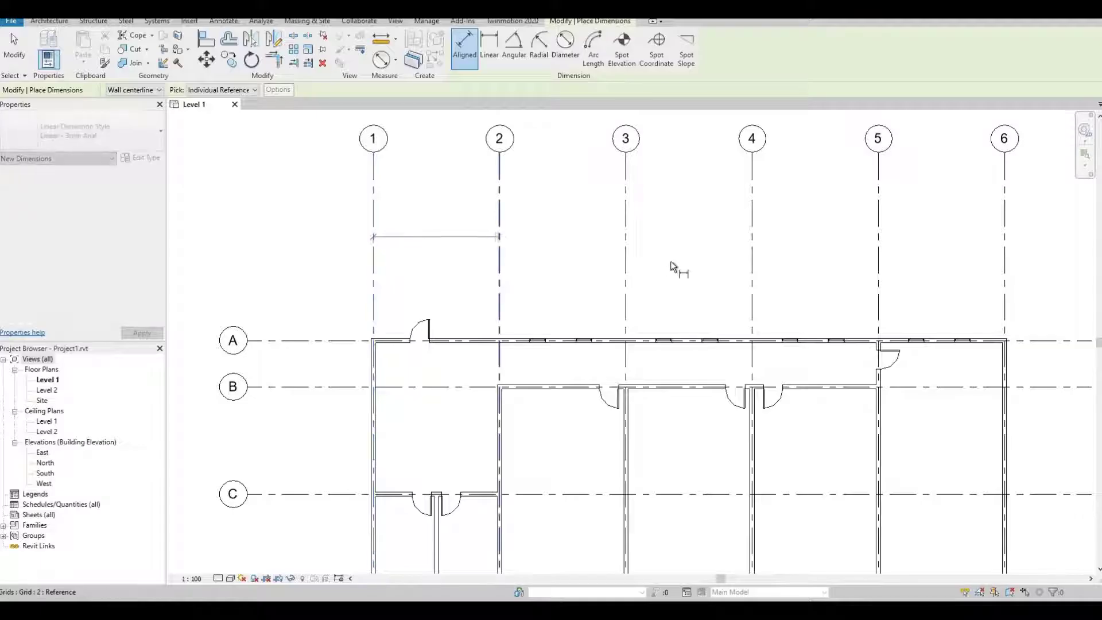
left_click(625, 247)
left_click(750, 245)
left_click(876, 241)
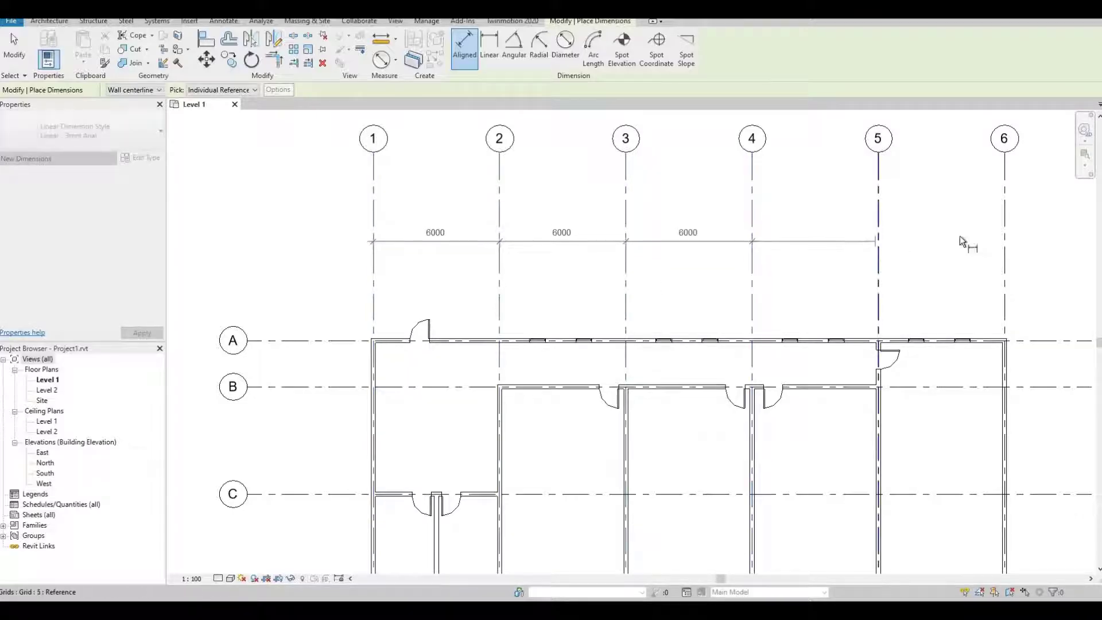
left_click(1004, 241)
left_click(980, 211)
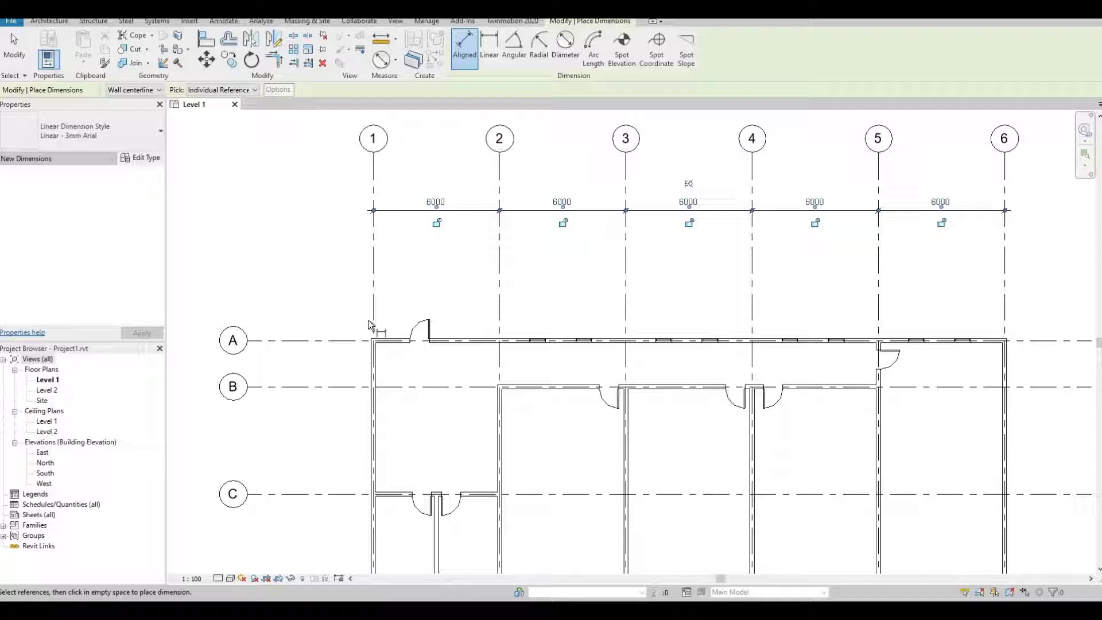
Step: Dimension grid 1 to the door edges and grid 2 as 1743/915/3343
left_click(413, 346)
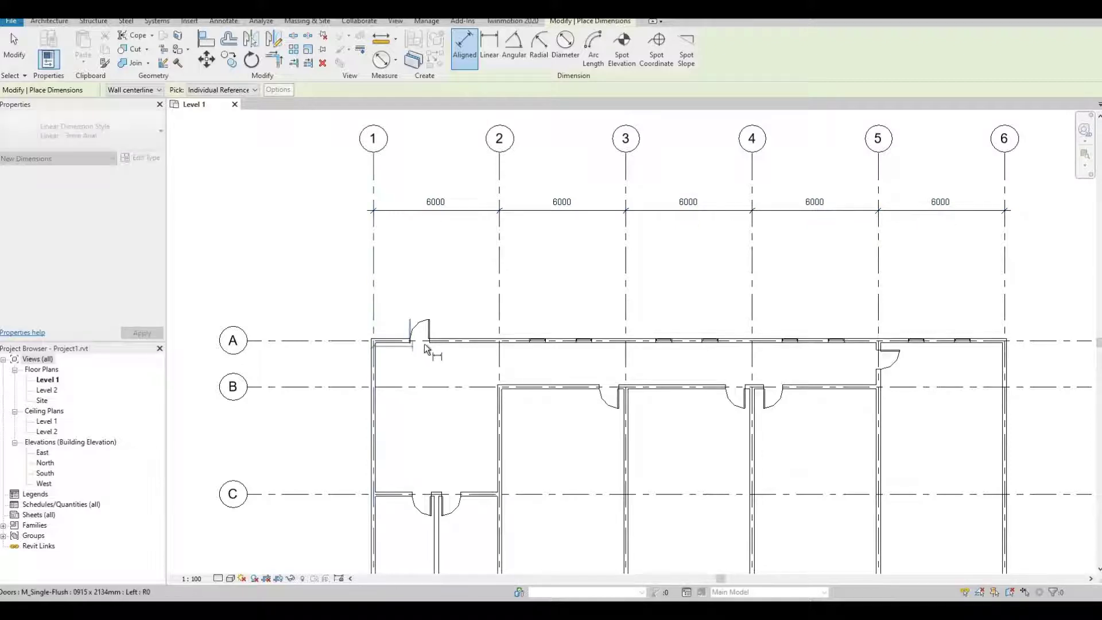
left_click(426, 343)
left_click(500, 316)
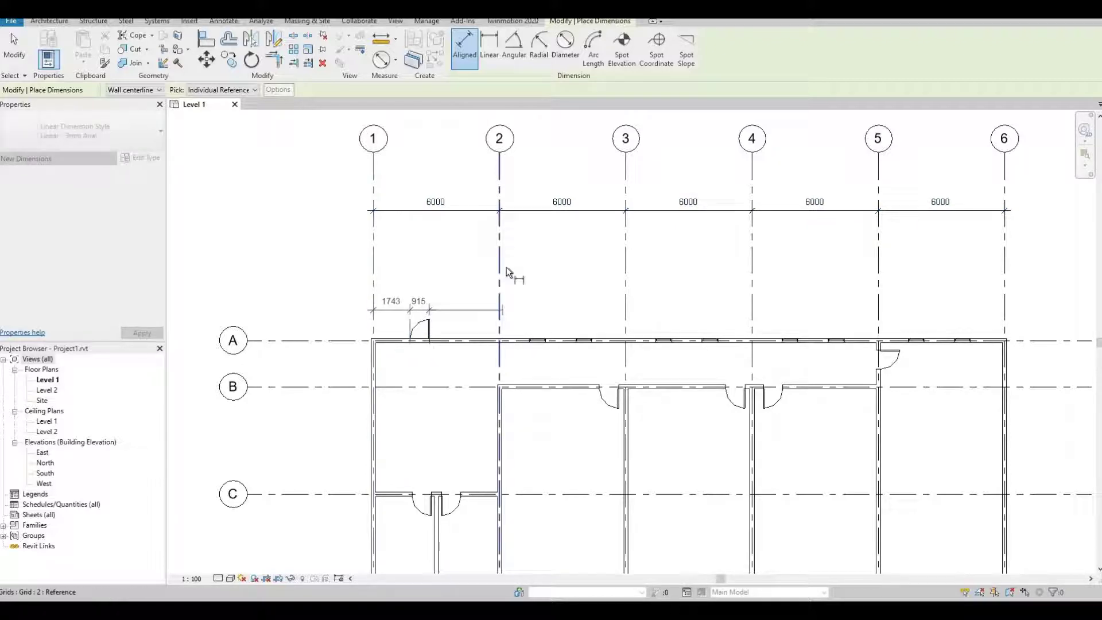
left_click(456, 296)
Step: Add a 2200/3800 string from grid 1 to the door centre and grid 2
left_click(420, 345)
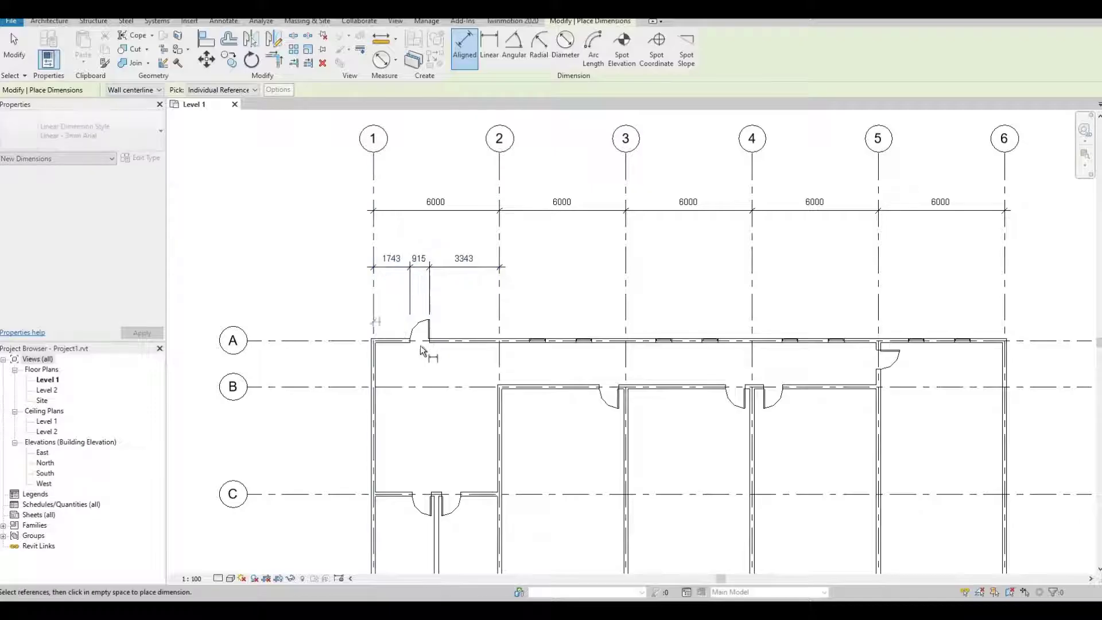
left_click(422, 344)
left_click(500, 330)
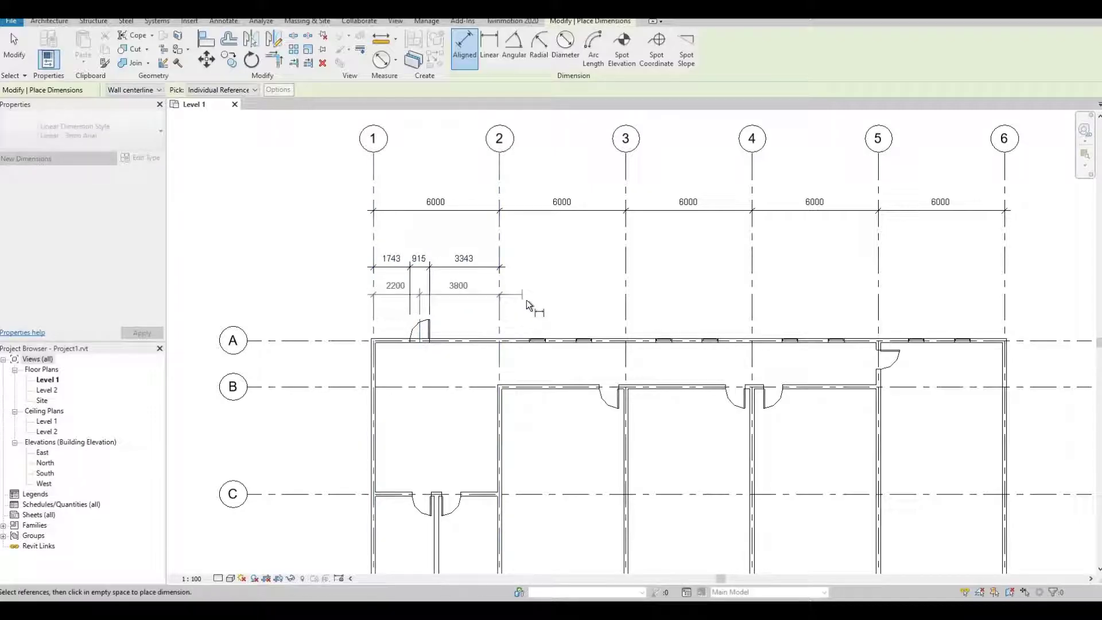
left_click(526, 303)
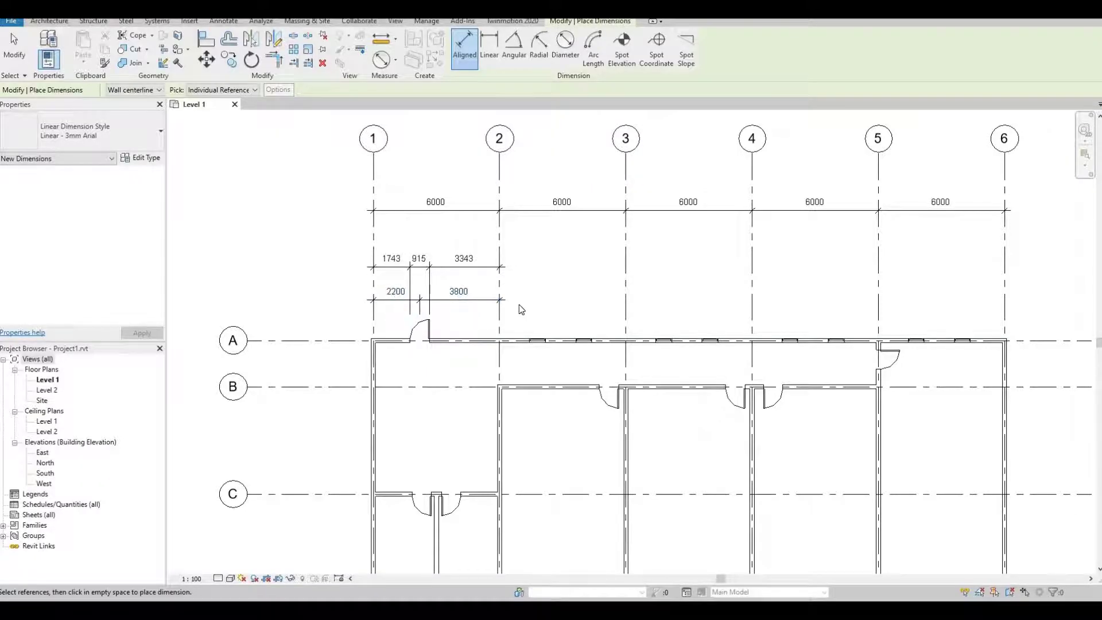
Step: Delete the door-location and 6000 grid dimension strings so the plan has no dimensions
key("Escape")
key("Escape")
left_click(483, 294)
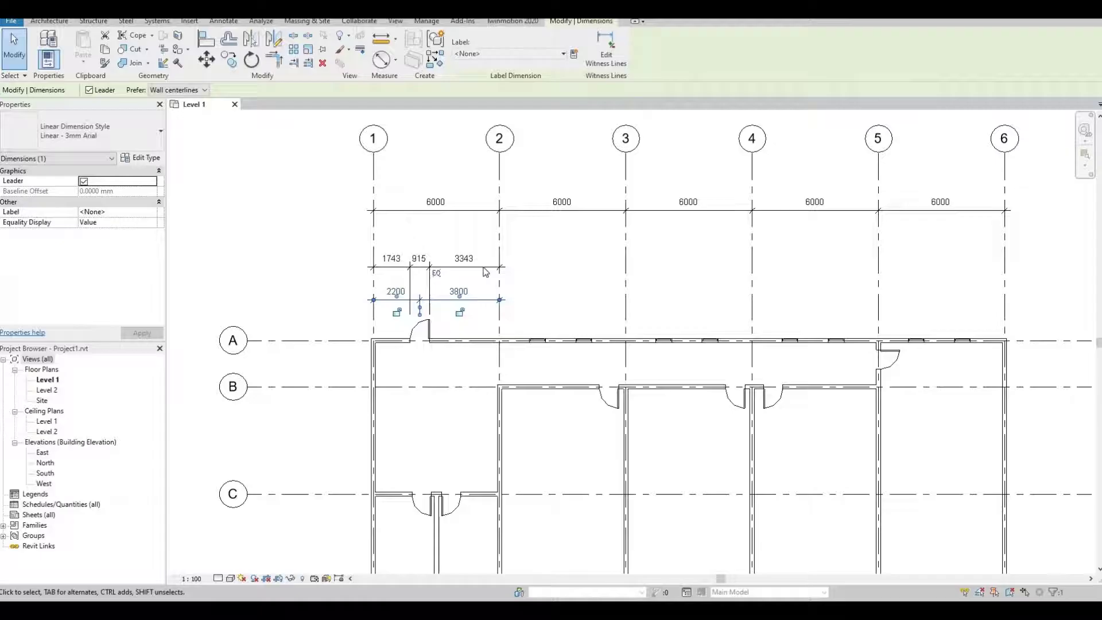
key("Escape")
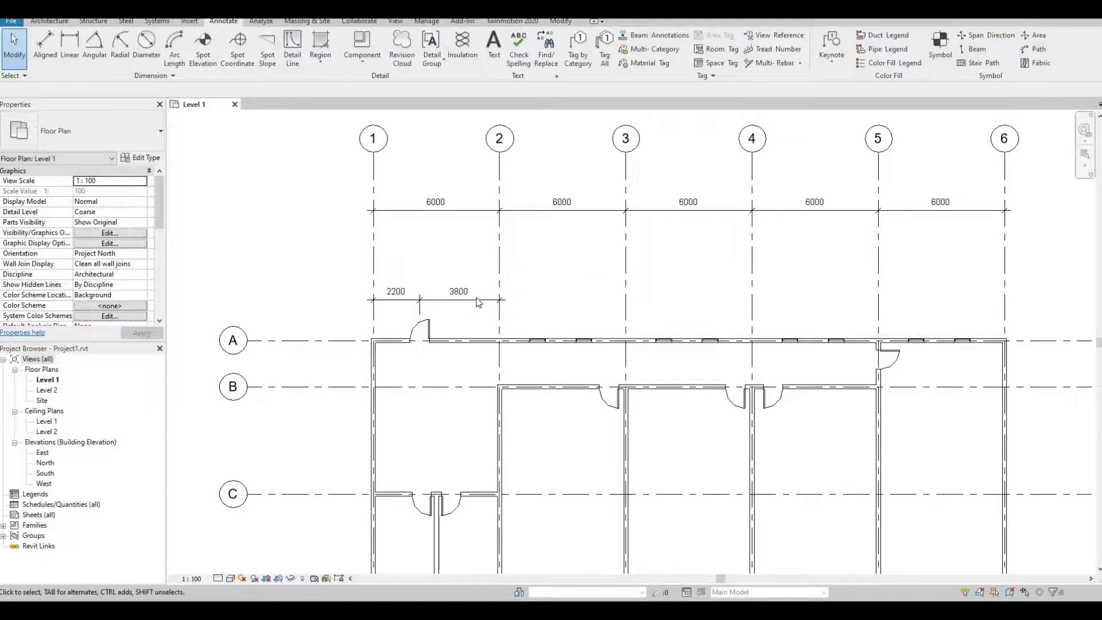
left_click(478, 213)
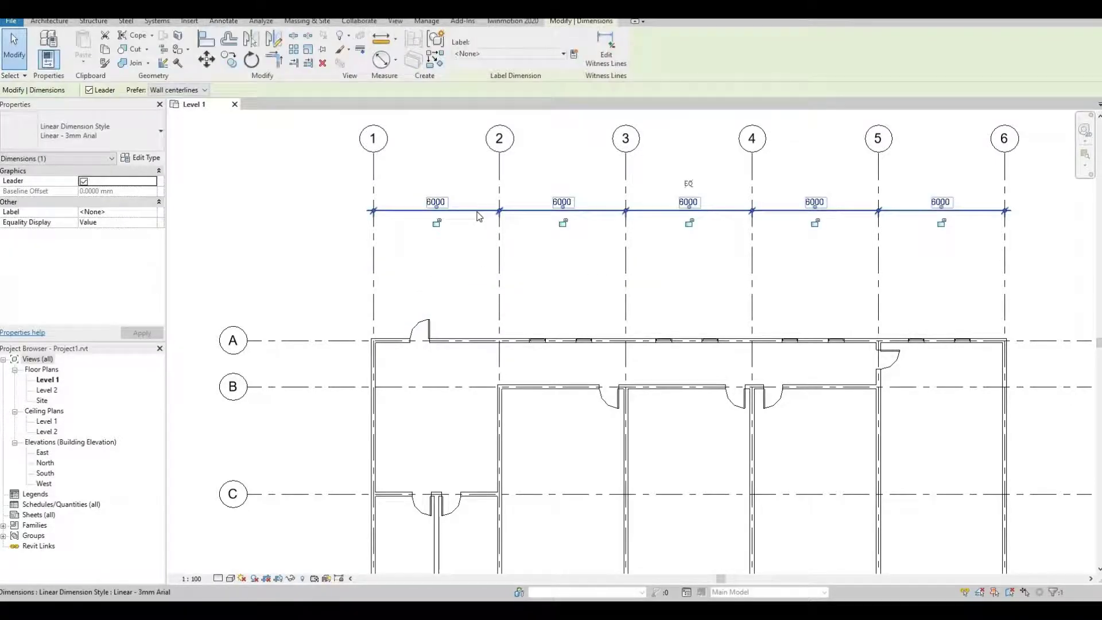
key("Delete")
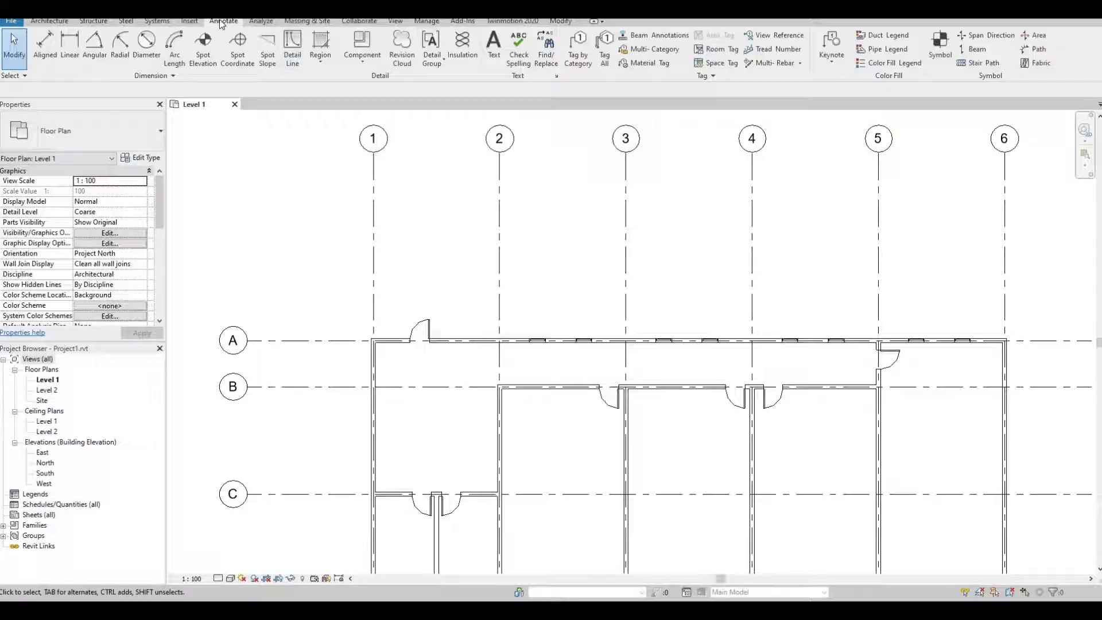
left_click(52, 51)
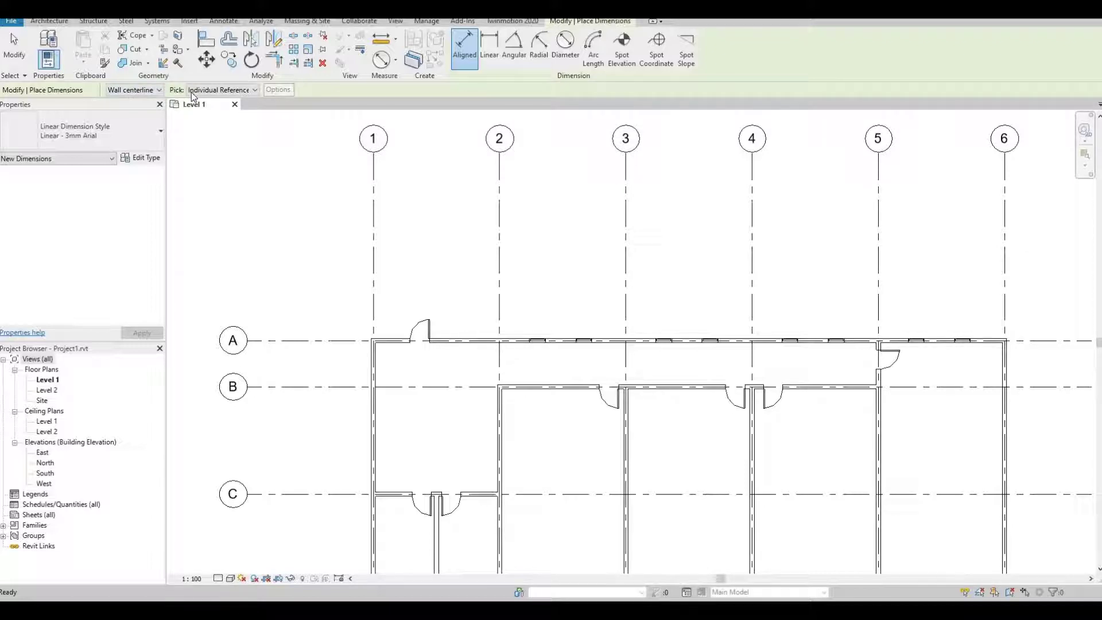
Step: Set the Aligned tool to pick Entire Walls with openings dimensioned to Centers
left_click(233, 91)
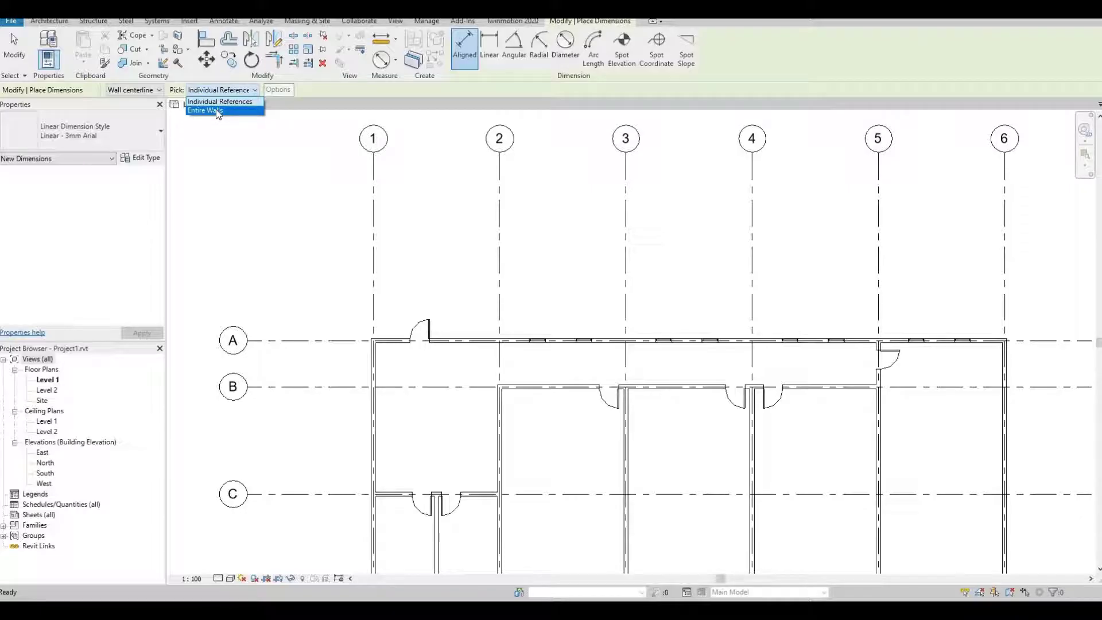
left_click(216, 110)
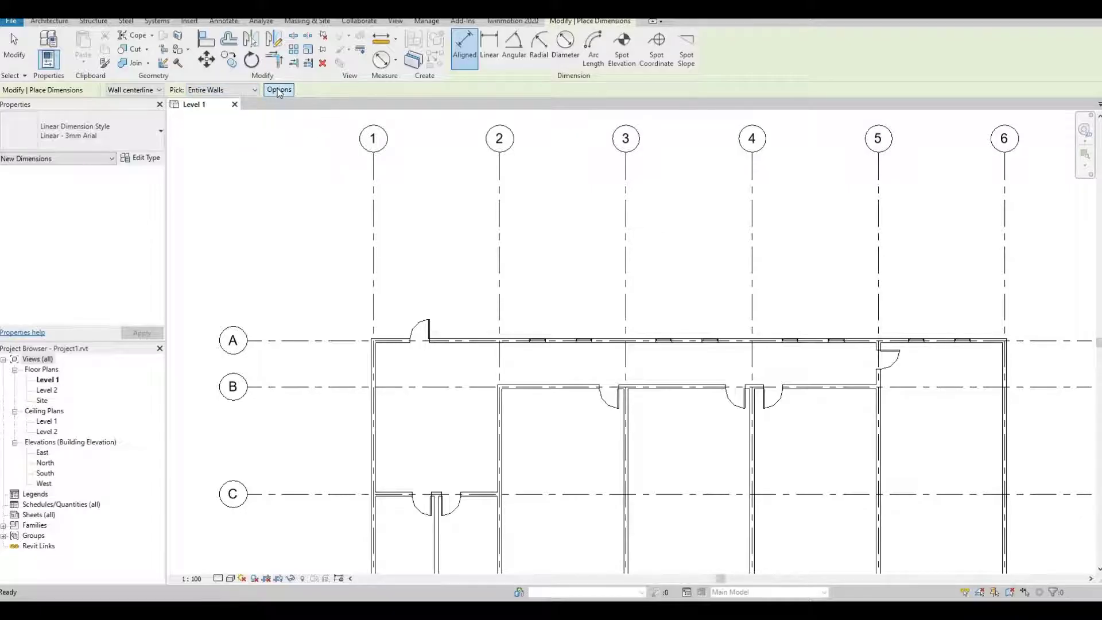
left_click(279, 91)
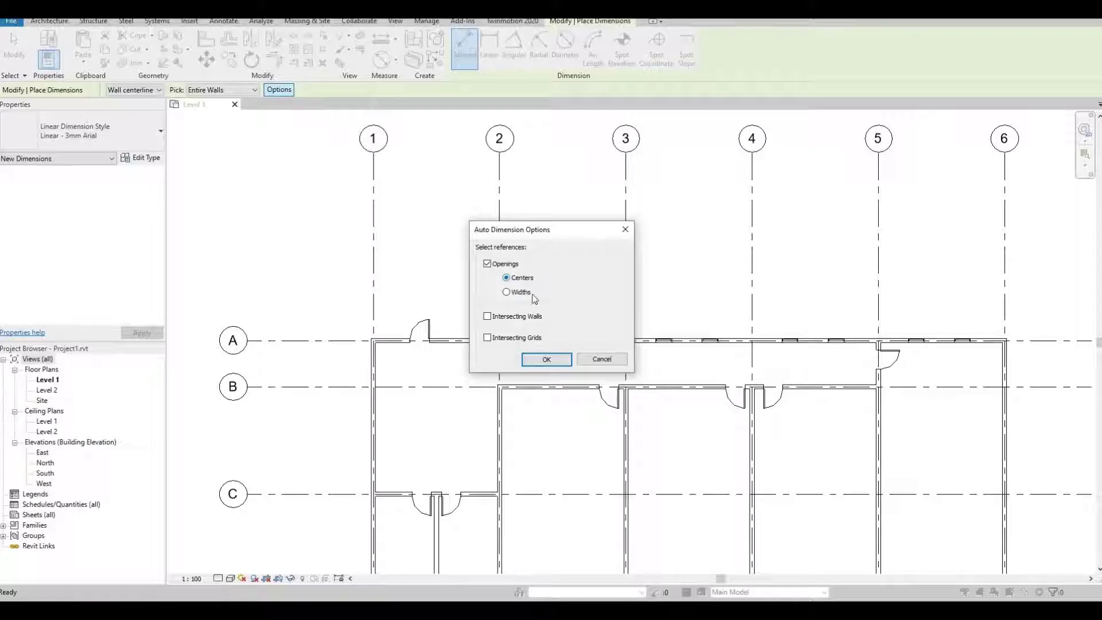
left_click(544, 362)
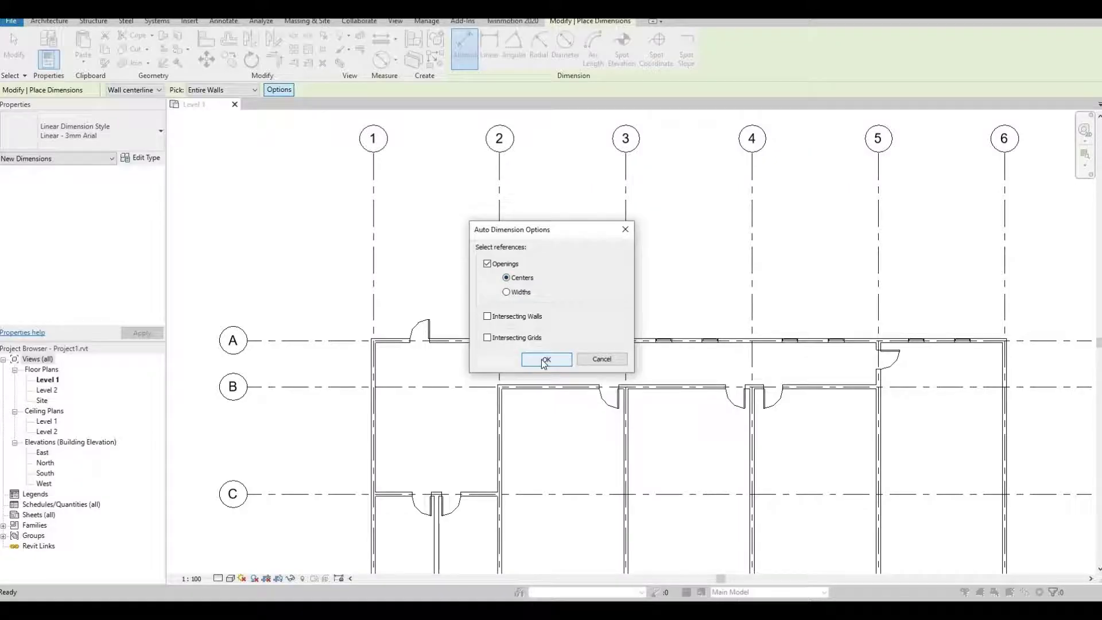
left_click(544, 360)
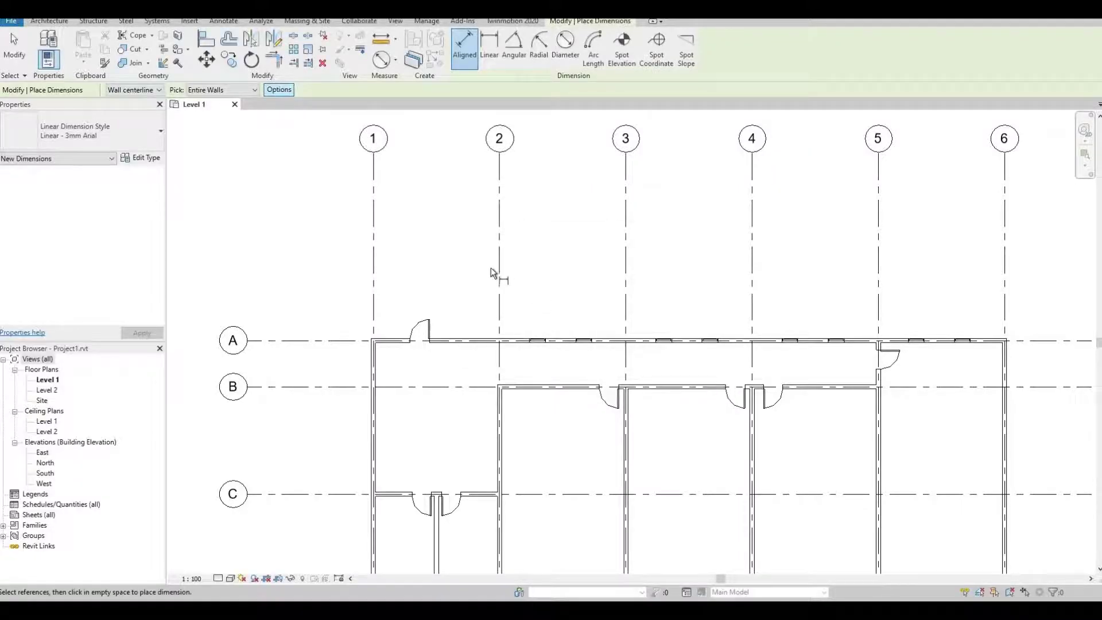
Step: Auto-dimension the grid A wall's opening centres, placing the 2200, 5600, 2200, 3800… string above it
left_click(470, 336)
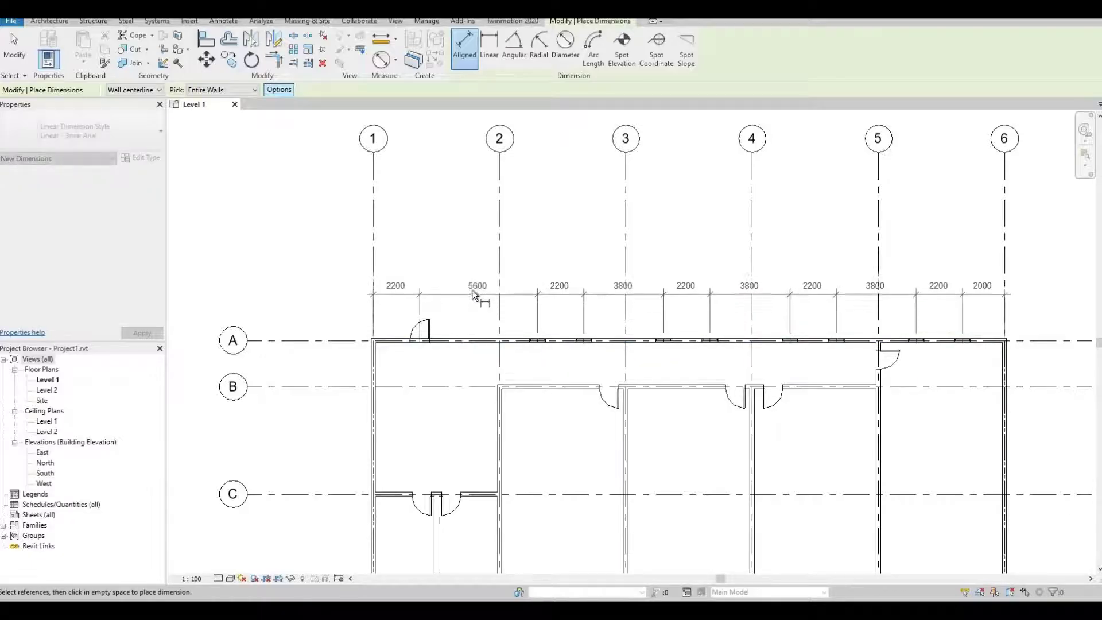
left_click(471, 287)
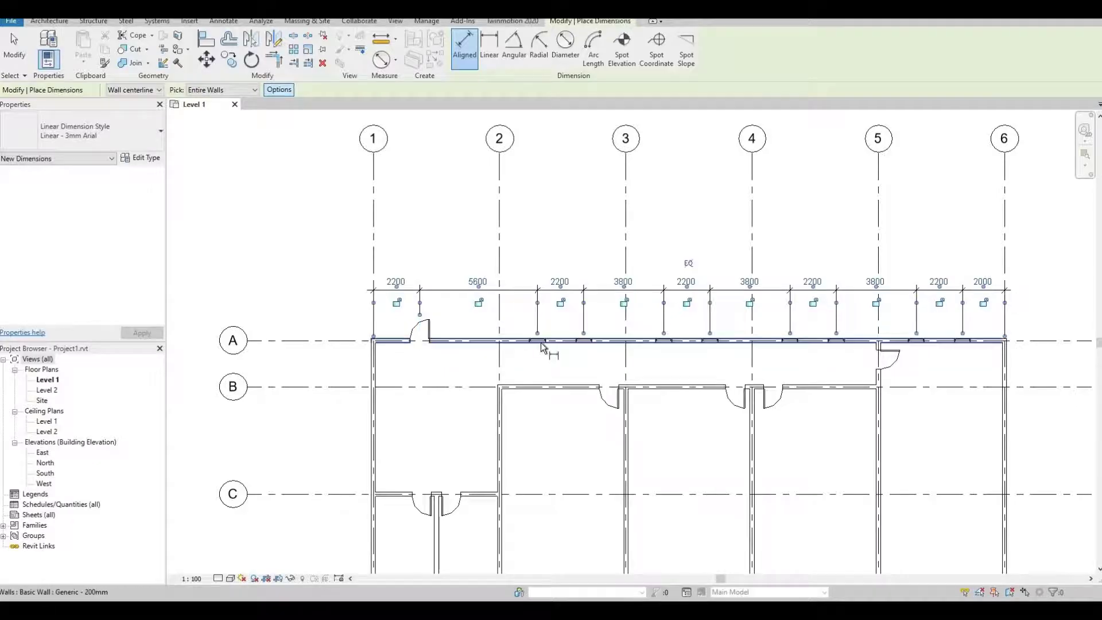
scroll(540, 344, "up", 2)
scroll(540, 344, "up", 3)
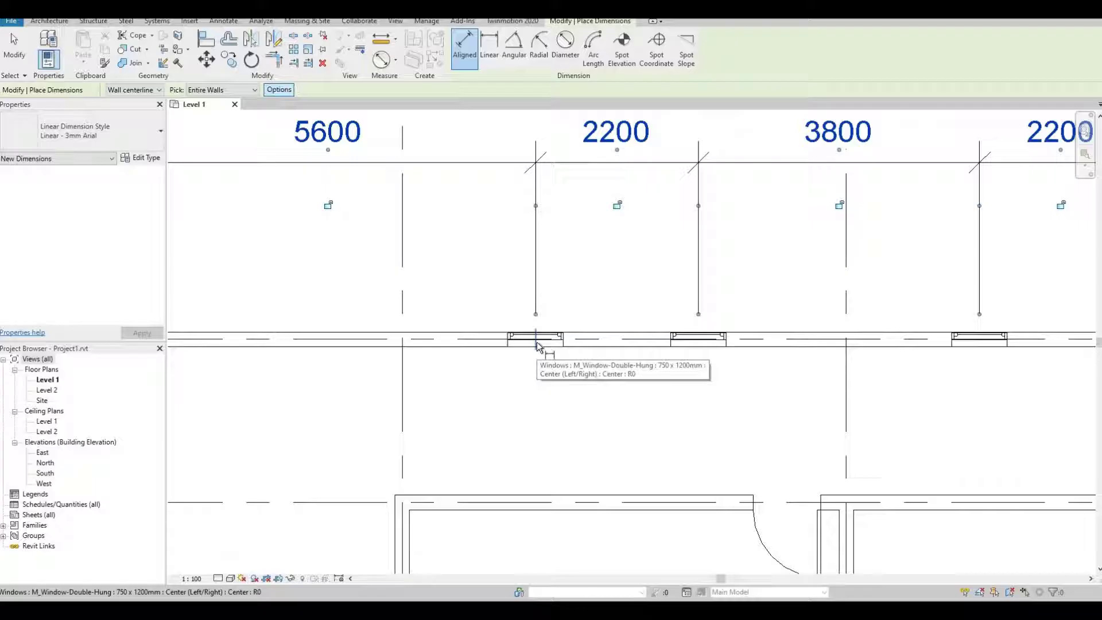
scroll(538, 345, "down", 5)
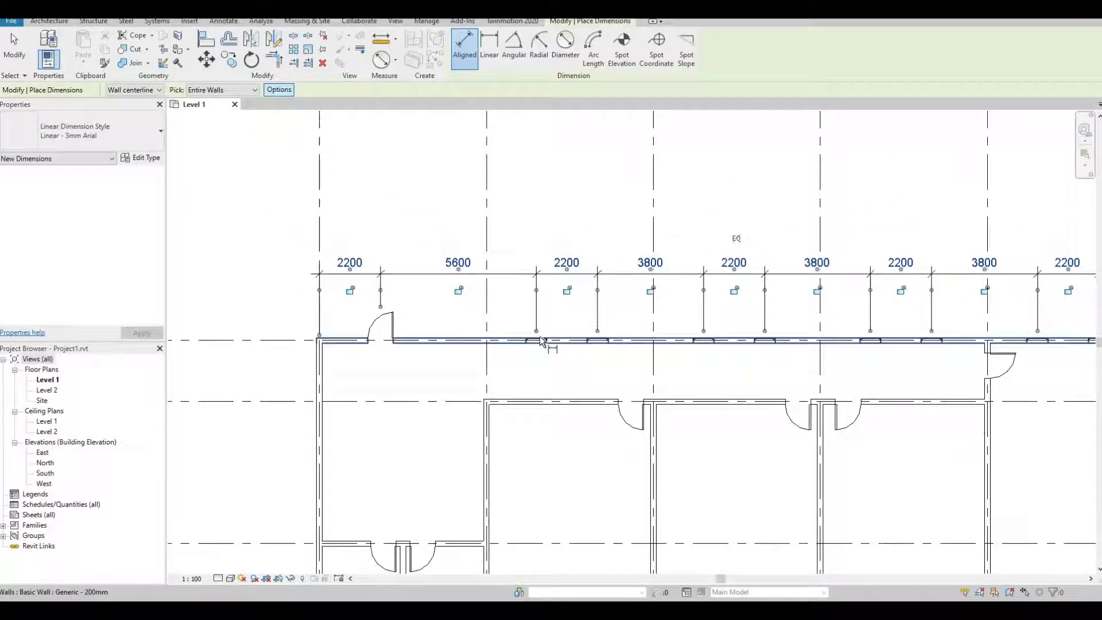
scroll(534, 338, "down", 3)
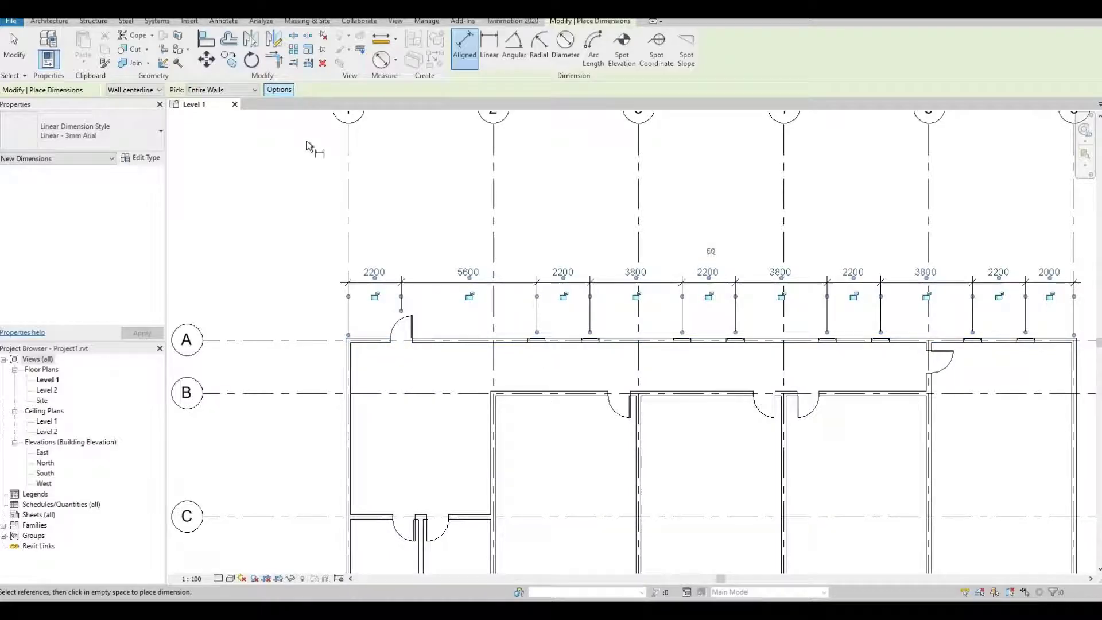
Step: Switch openings to Widths and place a 1743, 915, 4768… string above the first
left_click(280, 90)
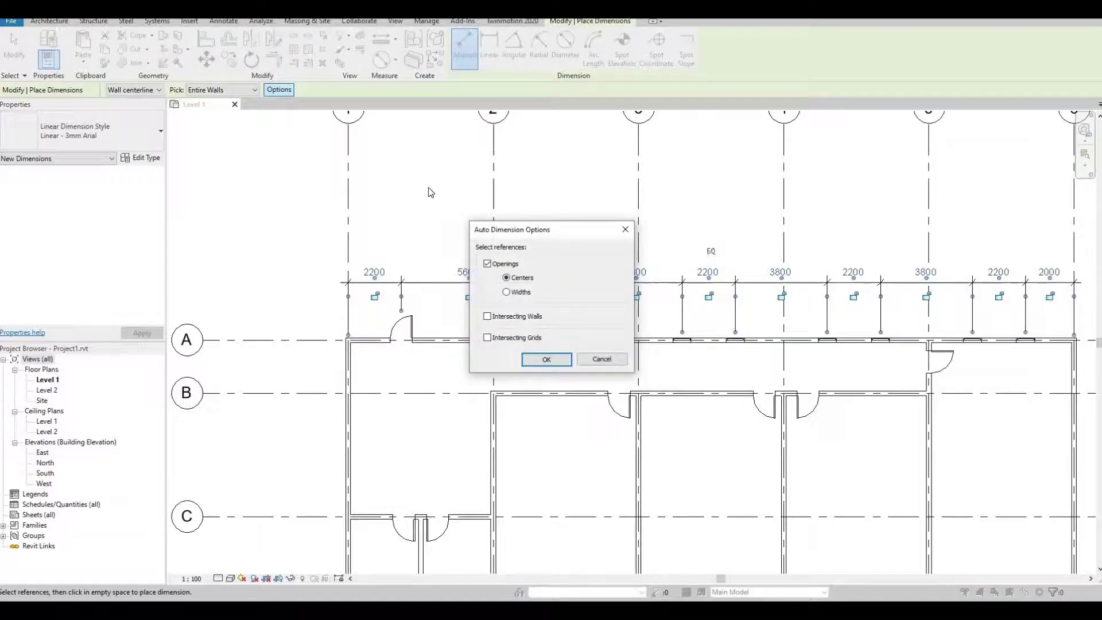
left_click(507, 292)
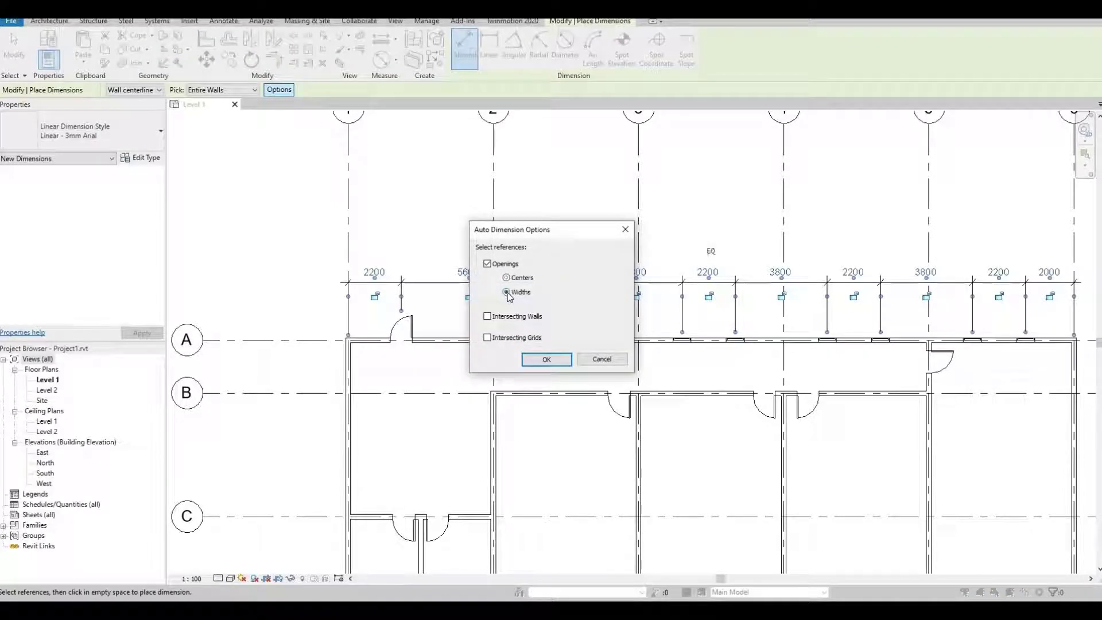
left_click(546, 360)
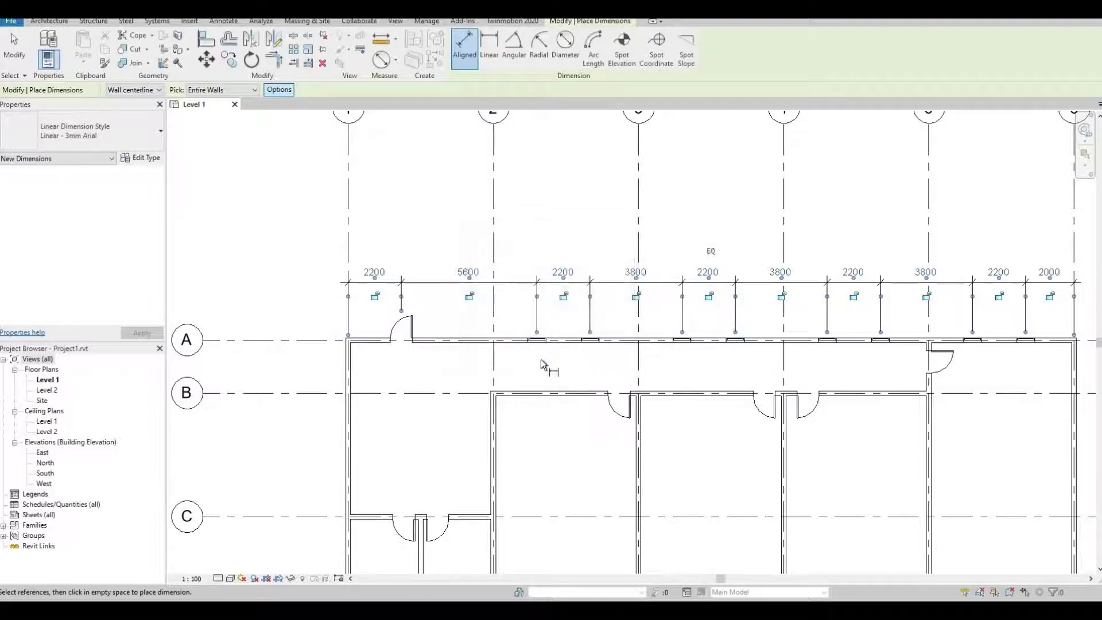
left_click(472, 340)
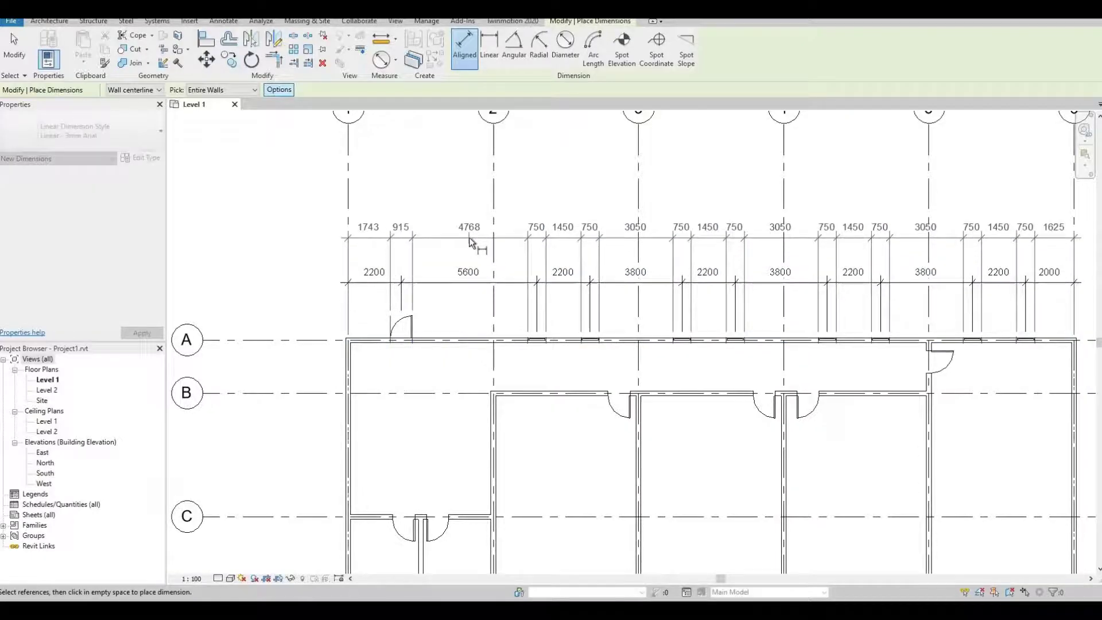
left_click(469, 242)
scroll(429, 254, "up", 3)
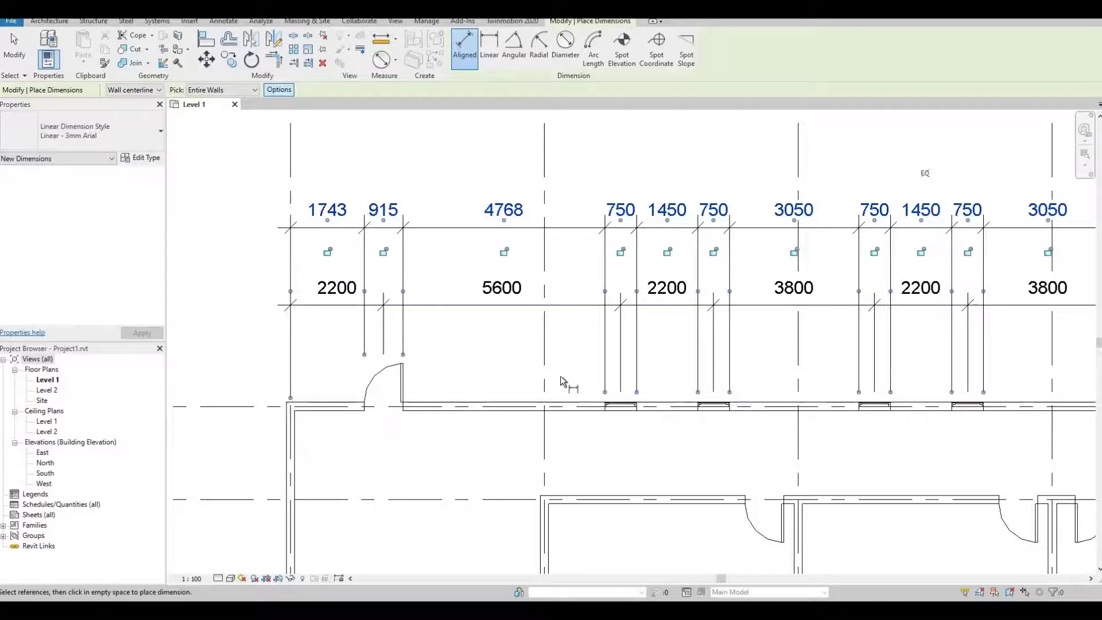
middle_click_drag(437, 356, 436, 356)
scroll(497, 337, "down", 5)
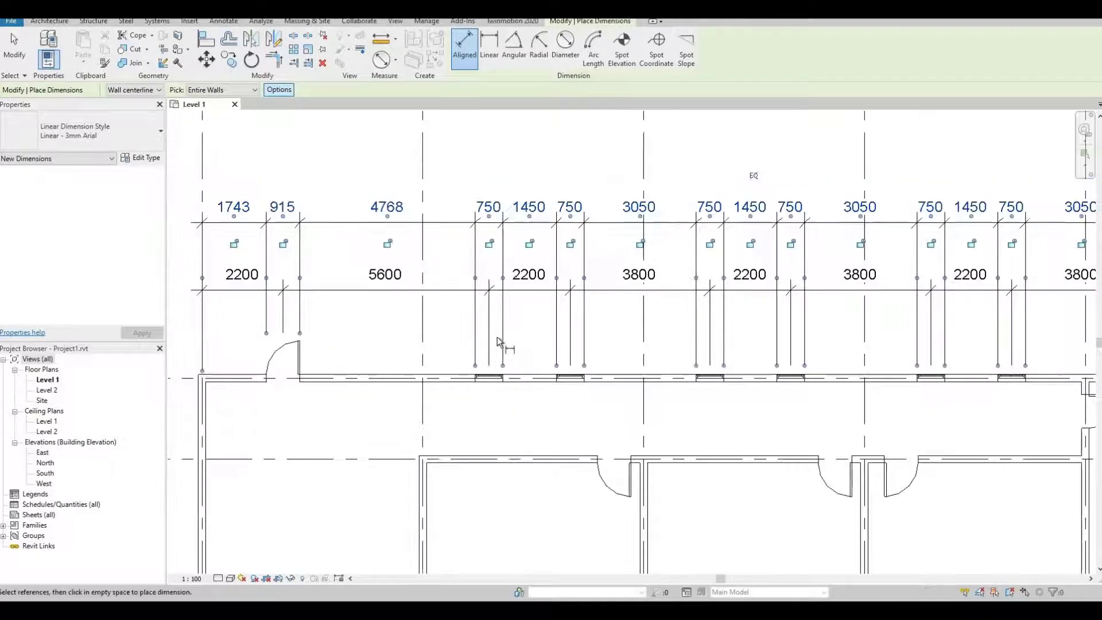
middle_click_drag(509, 342, 513, 341)
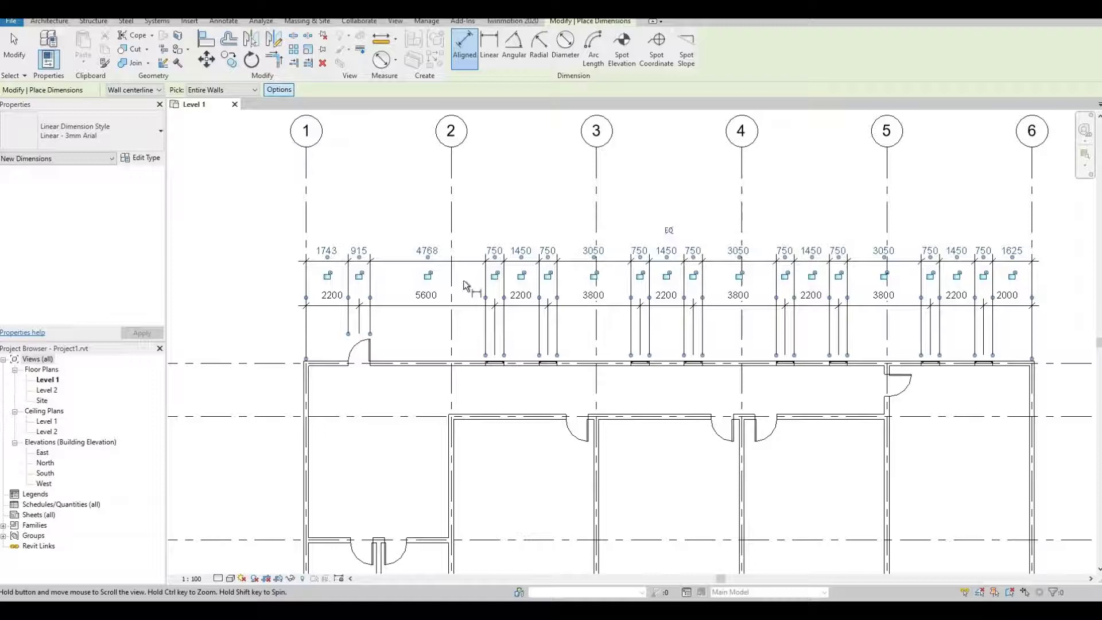
Step: Switch auto-dimensioning to Intersecting Walls and place the 24000/6000 string topmost along grid A
left_click(281, 90)
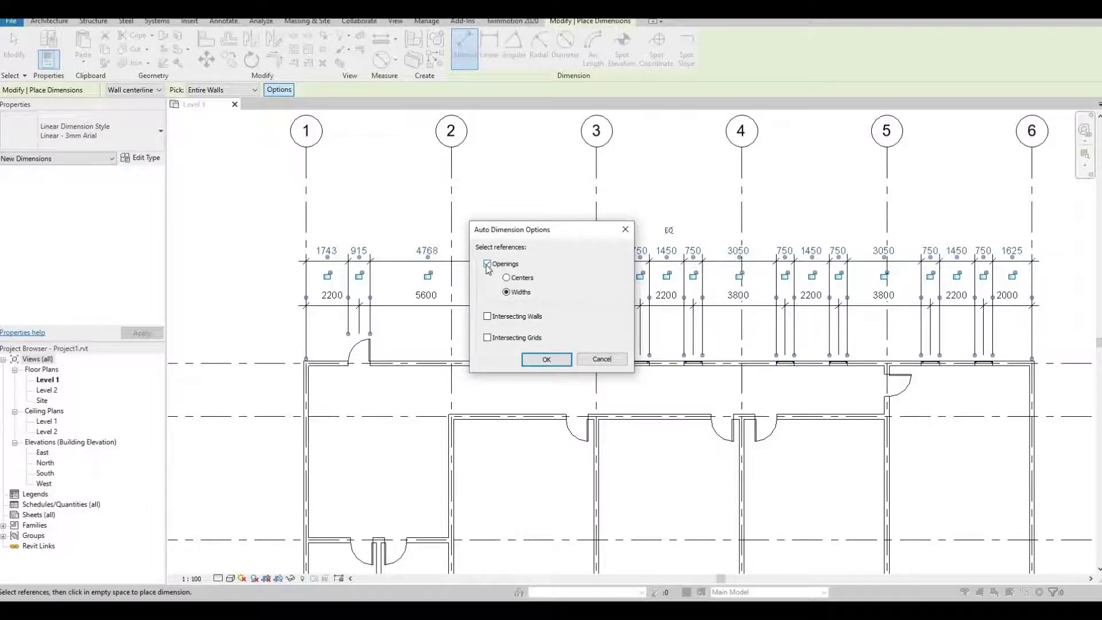
left_click(488, 265)
left_click(487, 317)
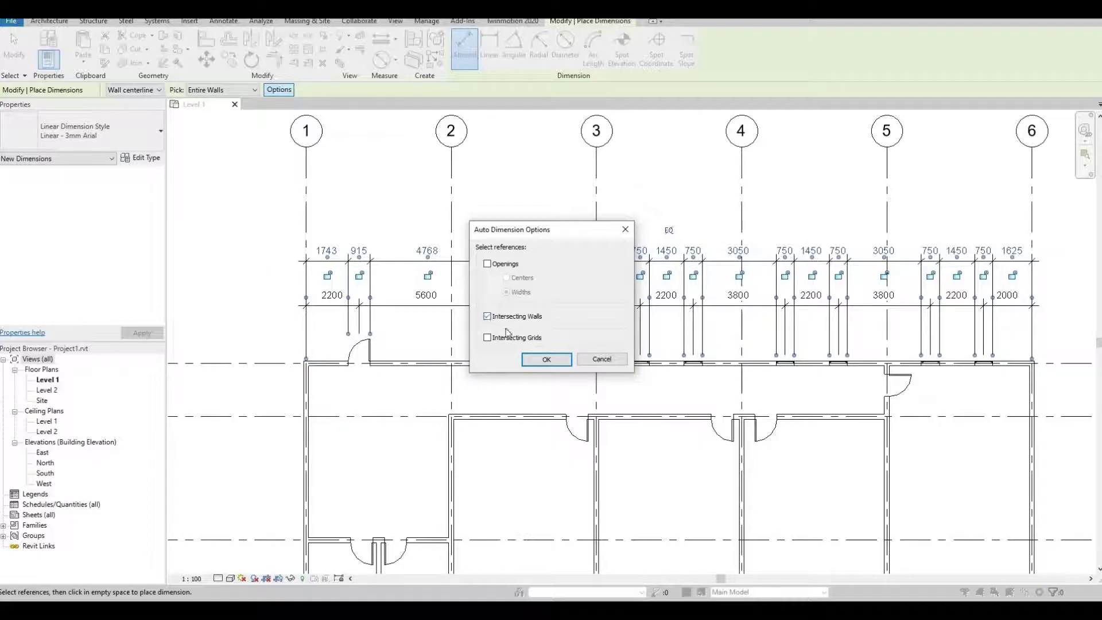
left_click(538, 361)
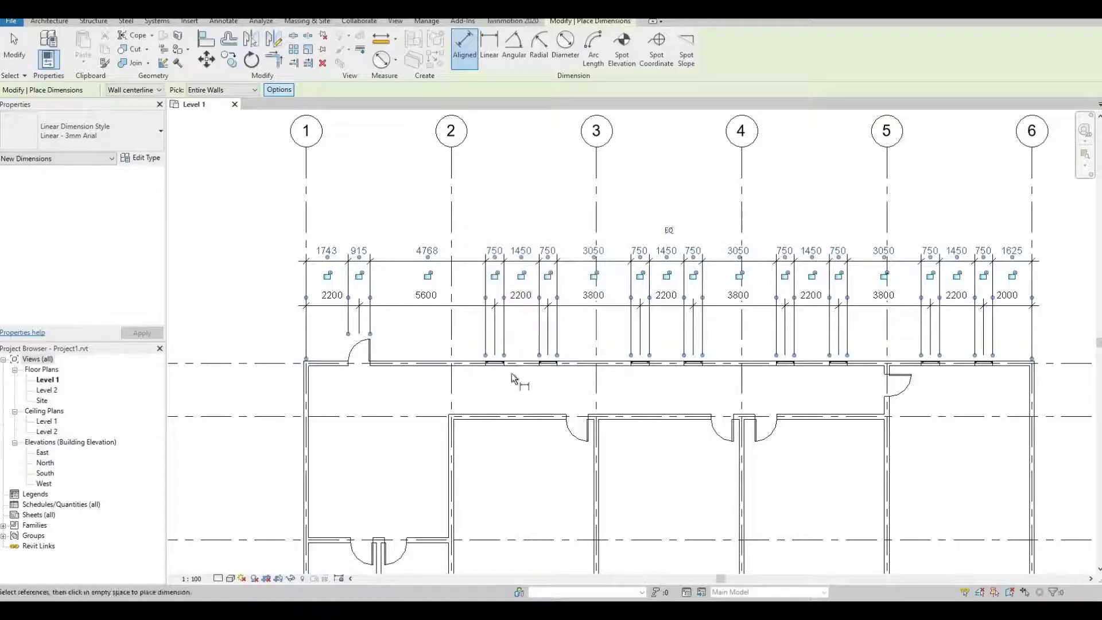
left_click(426, 362)
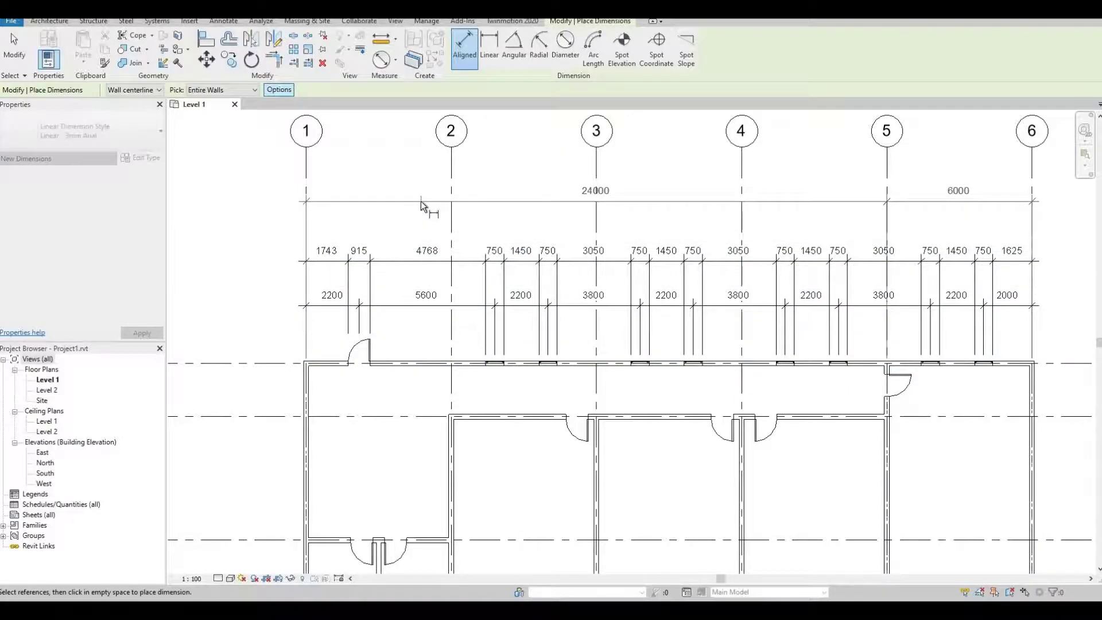
left_click(421, 200)
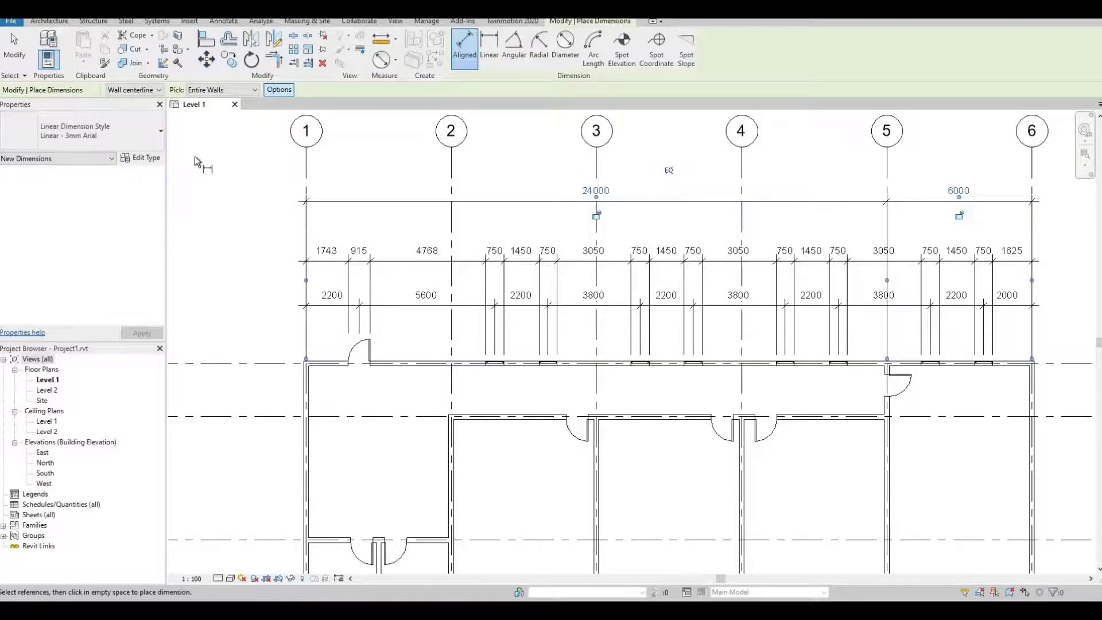
Step: Draw a wall along grid 4 from the grid A wall down to the wall below
key("Escape")
key("Escape")
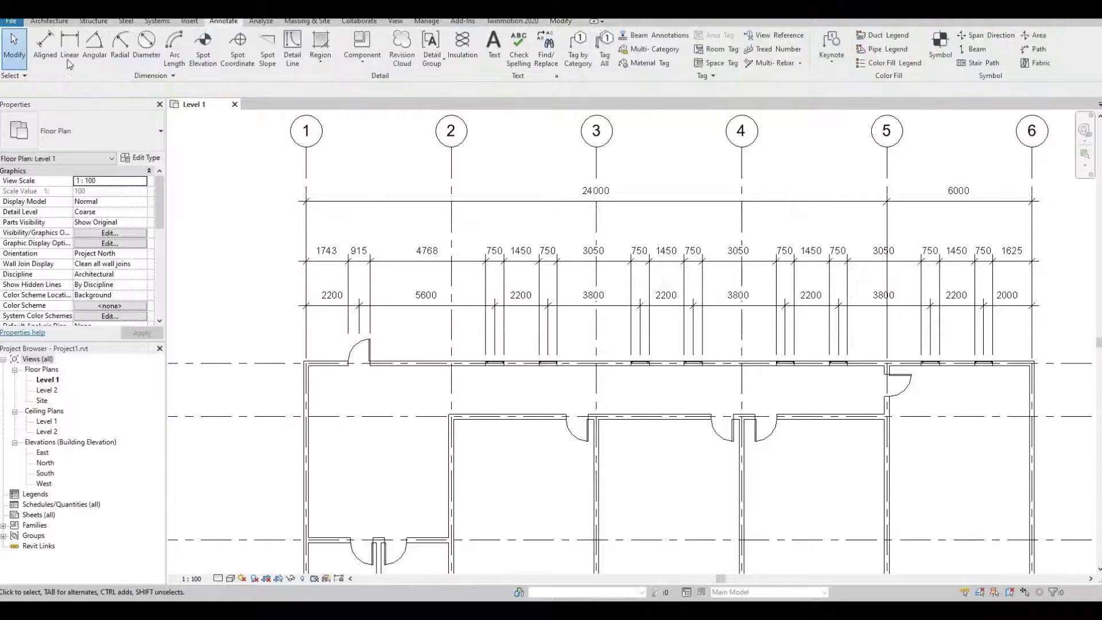
left_click(48, 22)
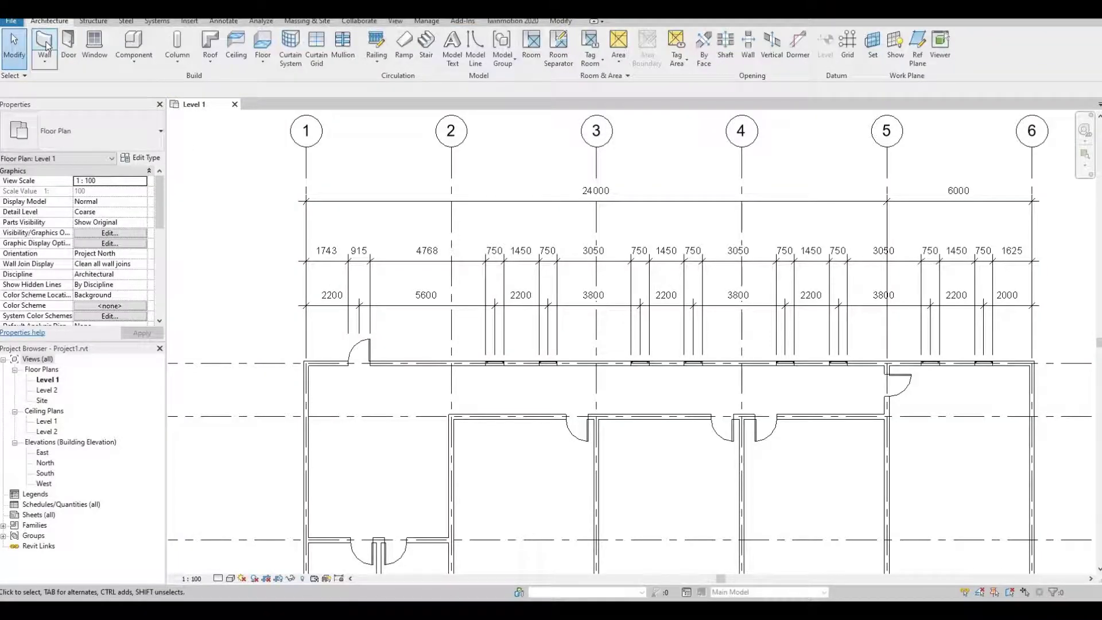
key("w")
key("a")
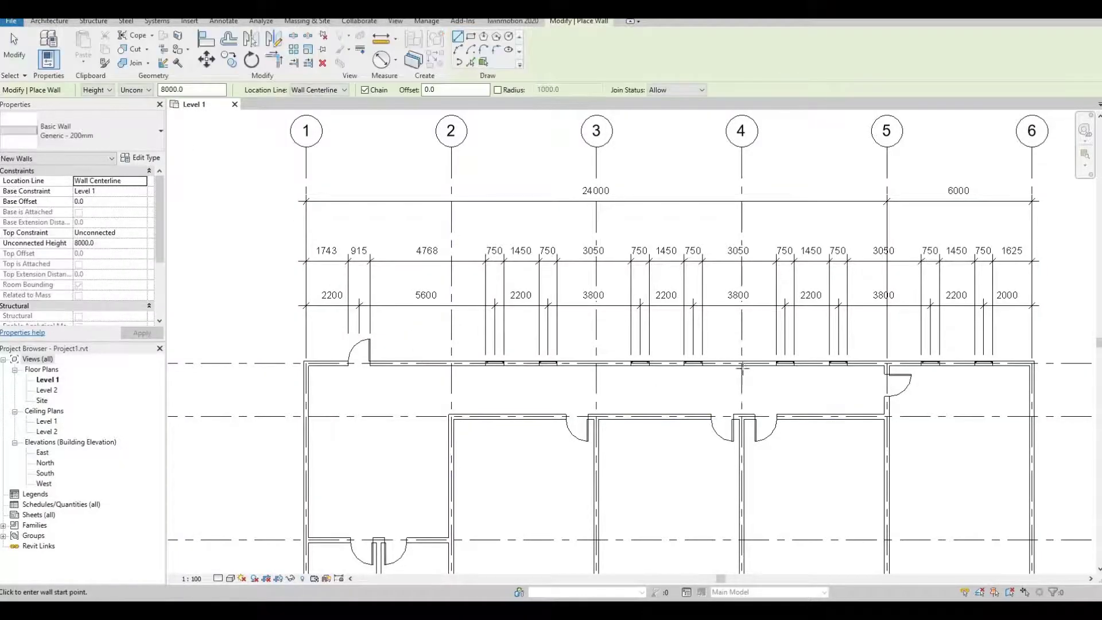
left_click(742, 364)
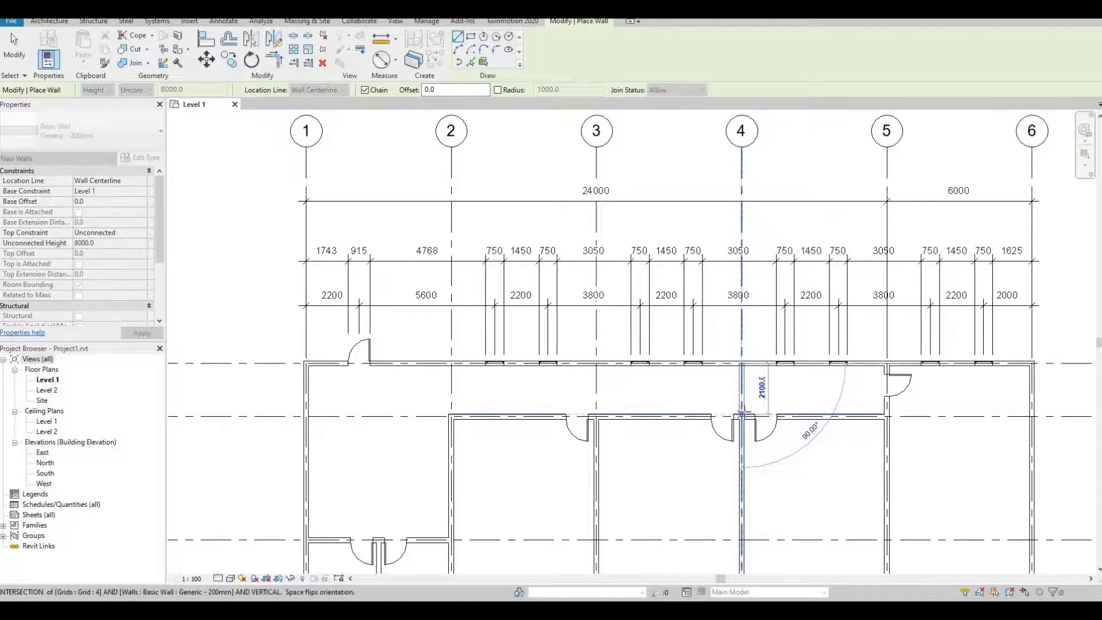
left_click(741, 416)
key("Escape")
key("Escape")
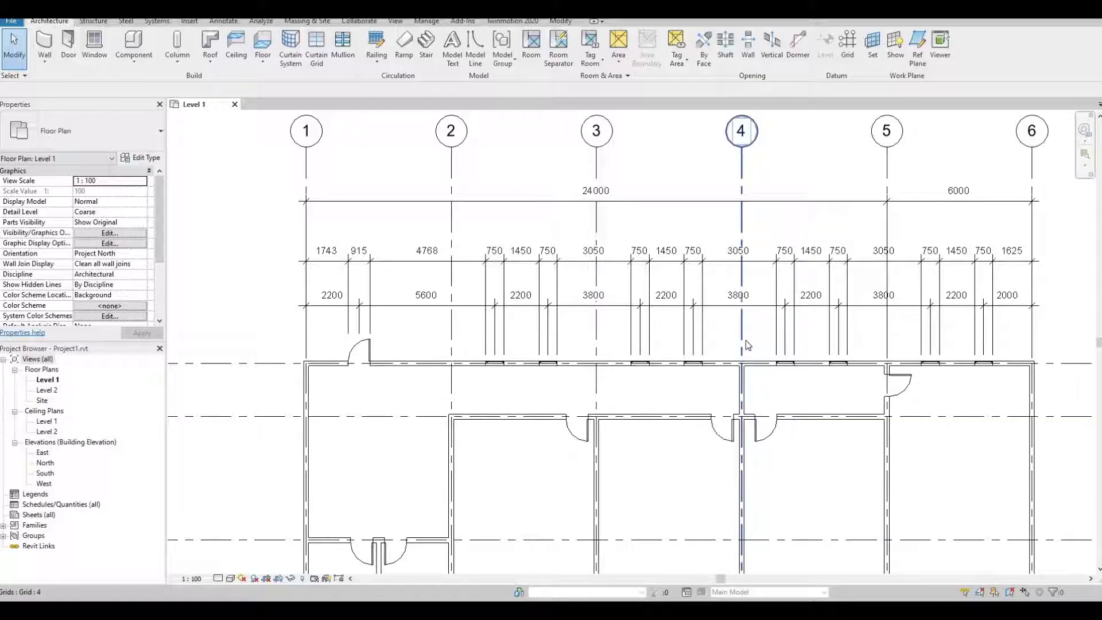
Step: Select the overall 24000/6000 dimension string
left_click(304, 201)
left_click(277, 194)
left_click(443, 202)
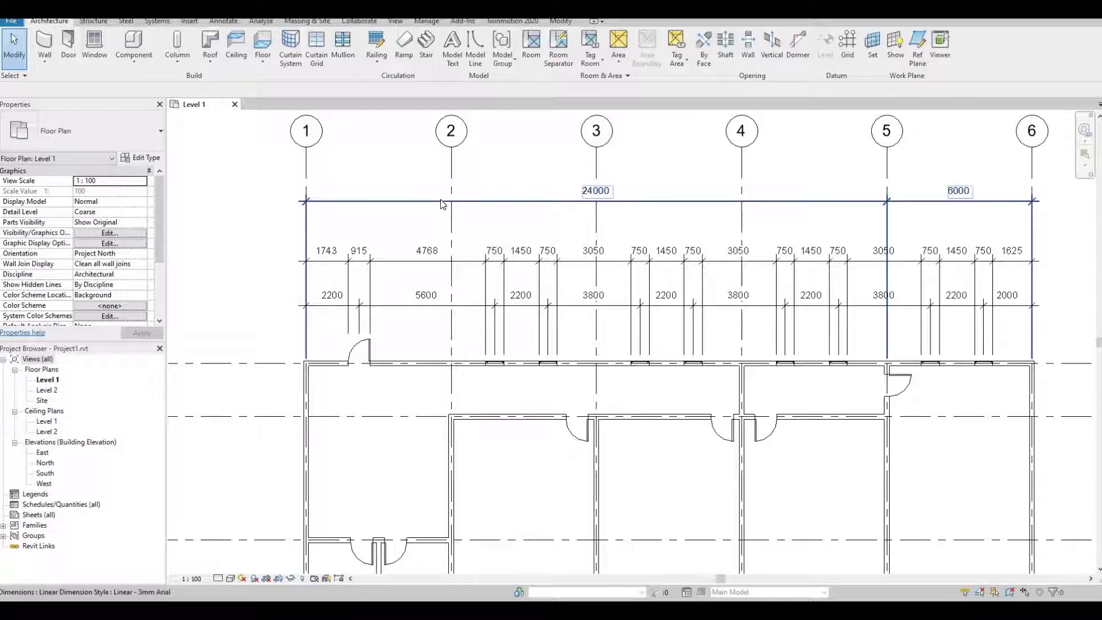
Step: Place a new topmost intersecting-walls string along grid A reading 18000, 6000, 6000
key("Escape")
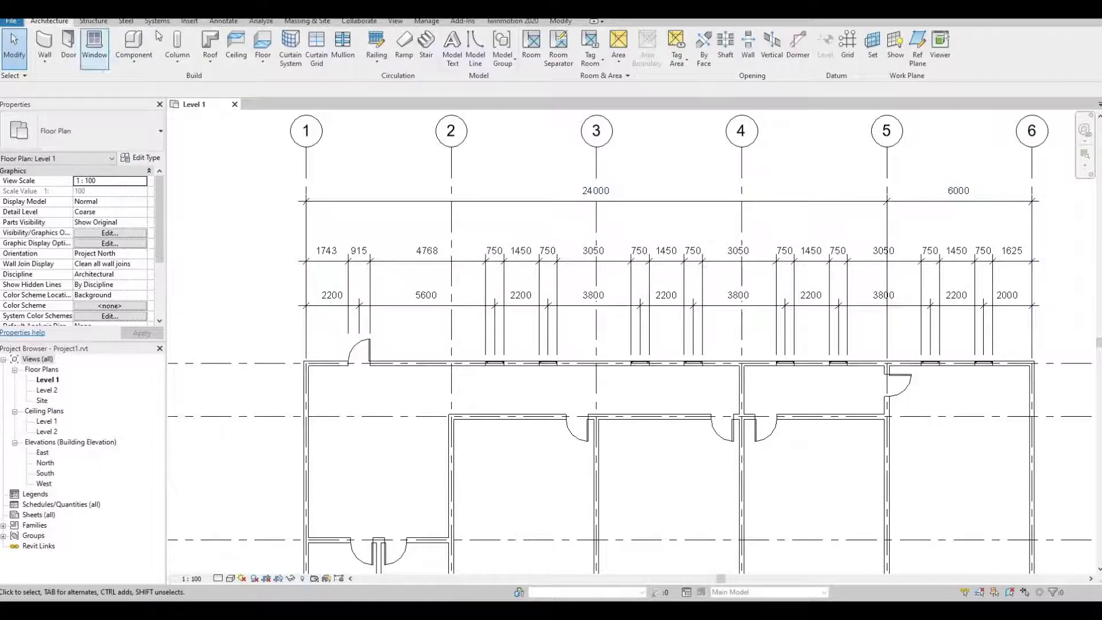
left_click(223, 21)
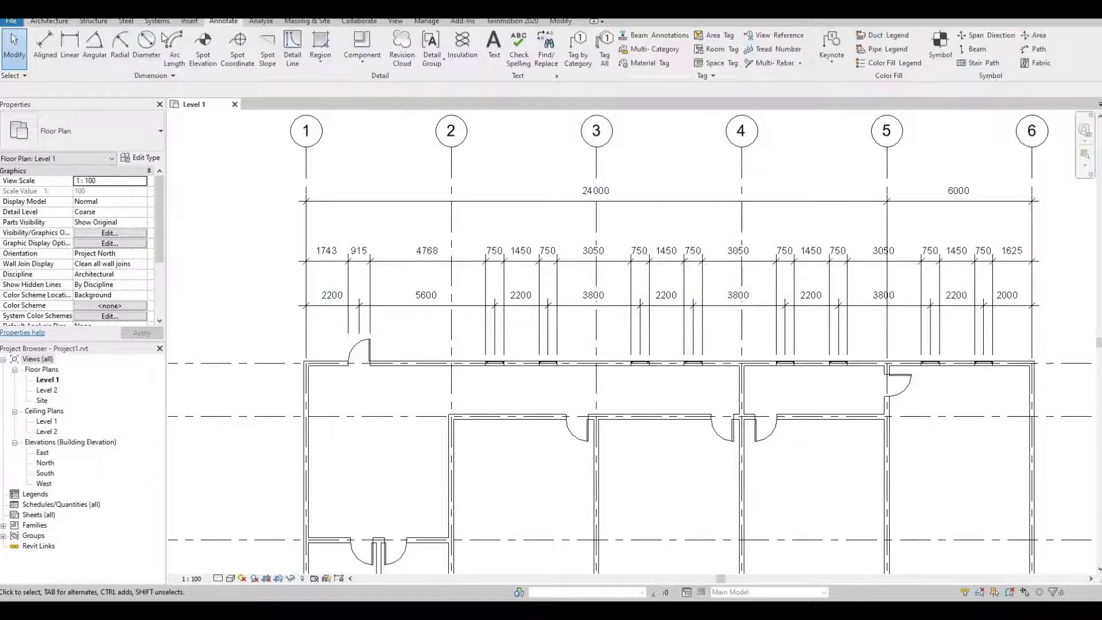
left_click(46, 48)
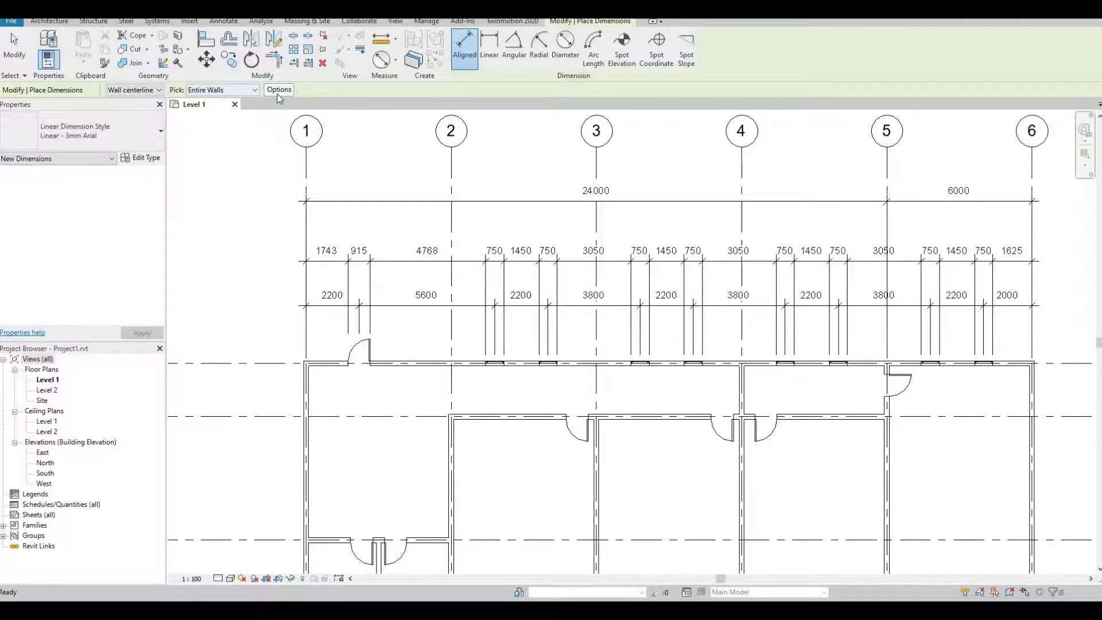
left_click(279, 90)
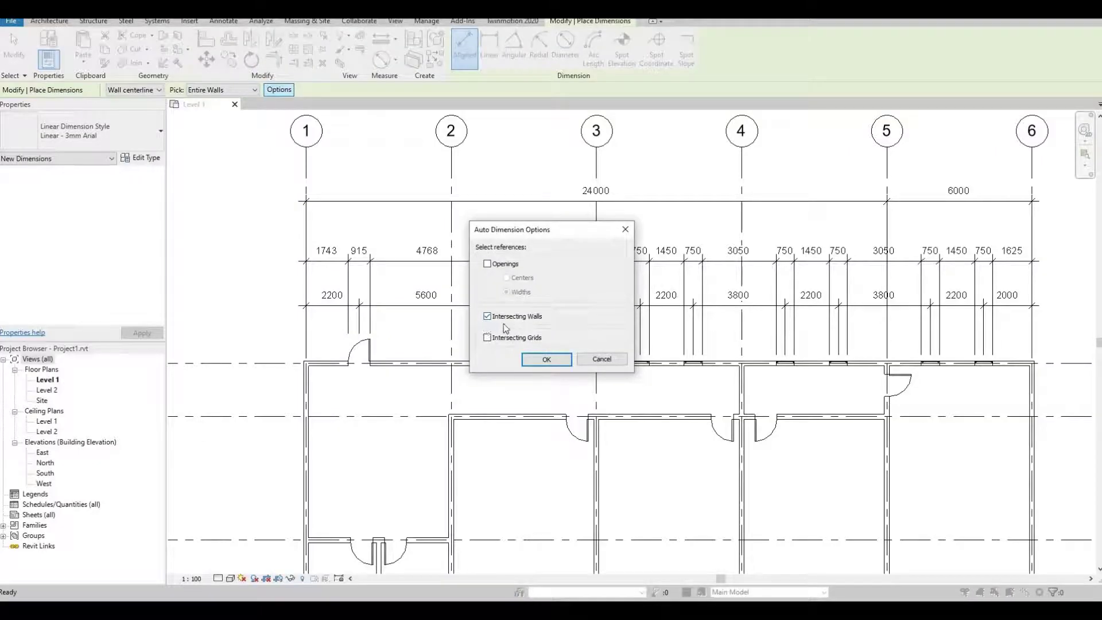
left_click(545, 360)
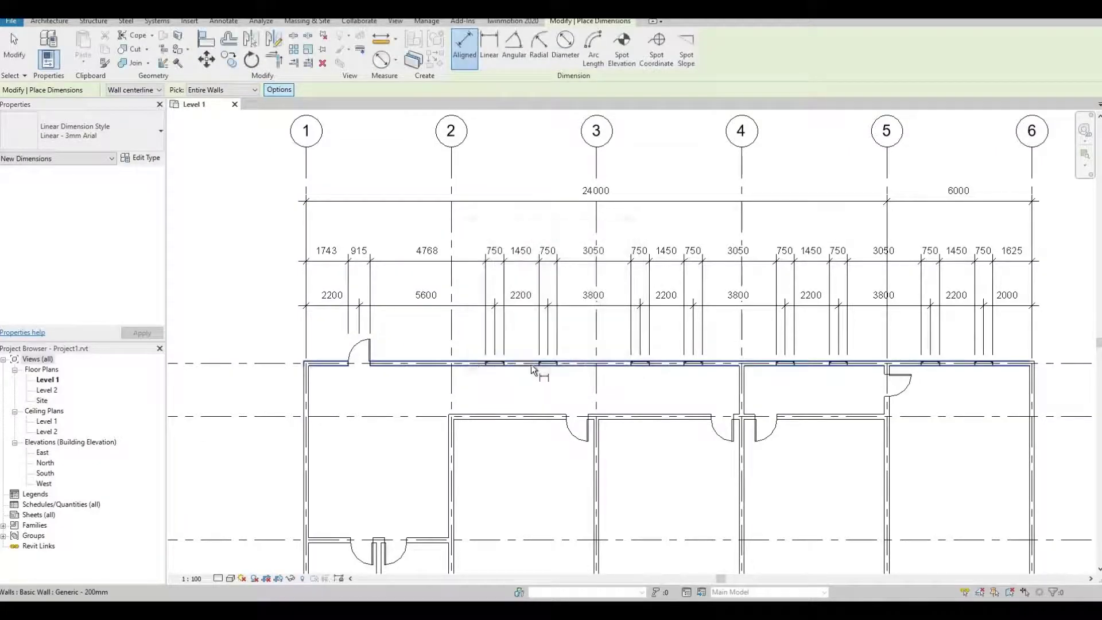
left_click(422, 365)
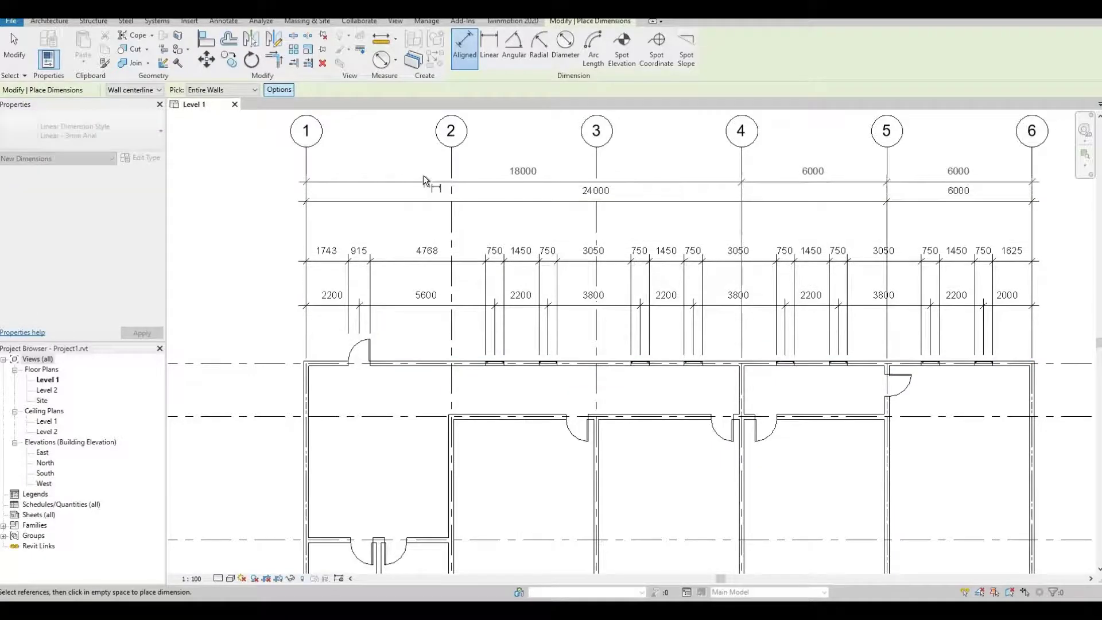
left_click(424, 178)
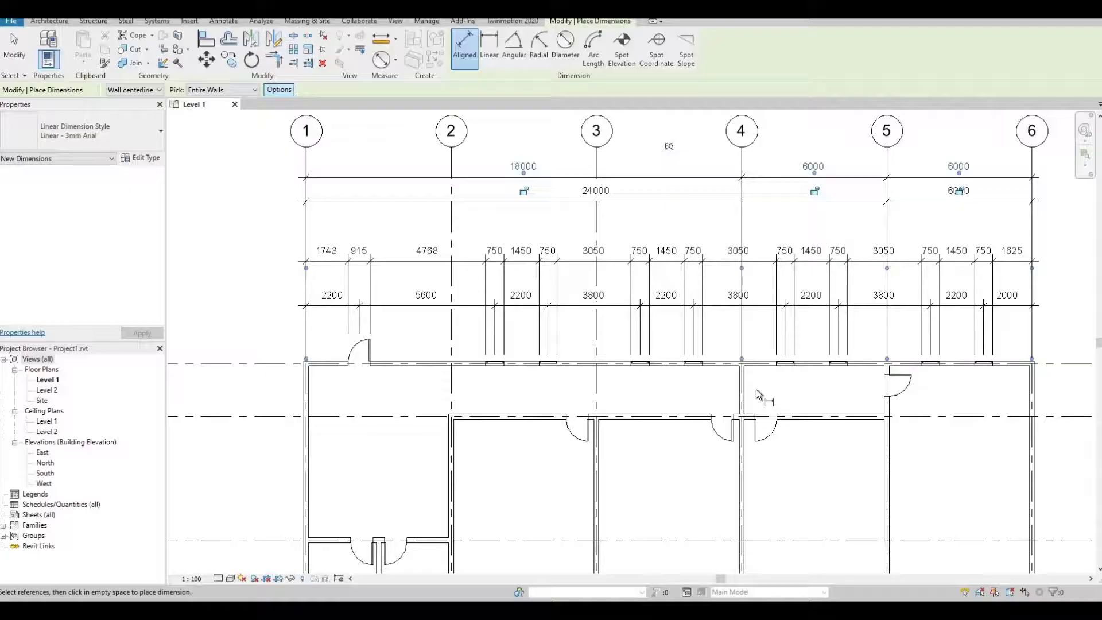
Step: Delete the wall segment on grid 4 between grids A and B
key("Escape")
key("Escape")
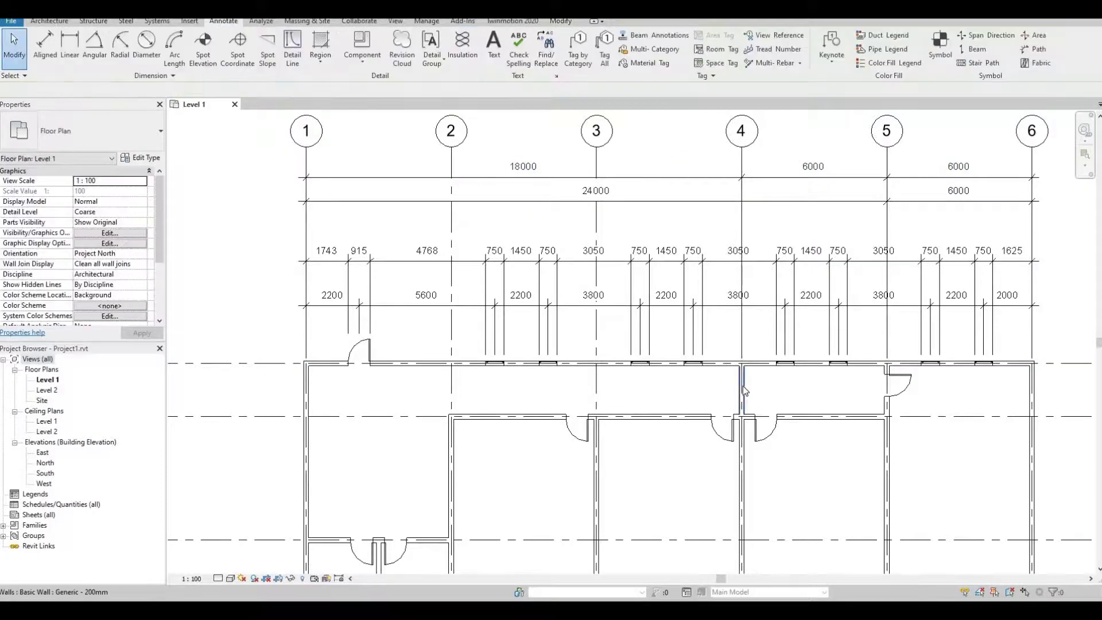
left_click(745, 390)
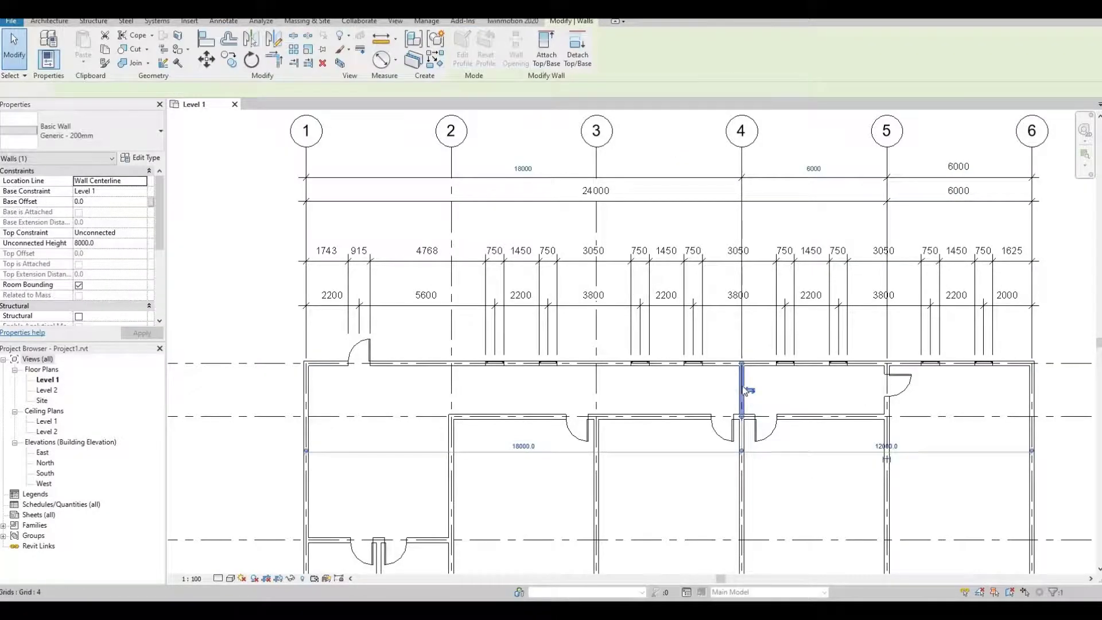
key("Delete")
Step: Drag grid 1's end upward to raise all grid bubbles above the dimension strings
scroll(594, 279, "down", 2)
scroll(597, 414, "up", 2)
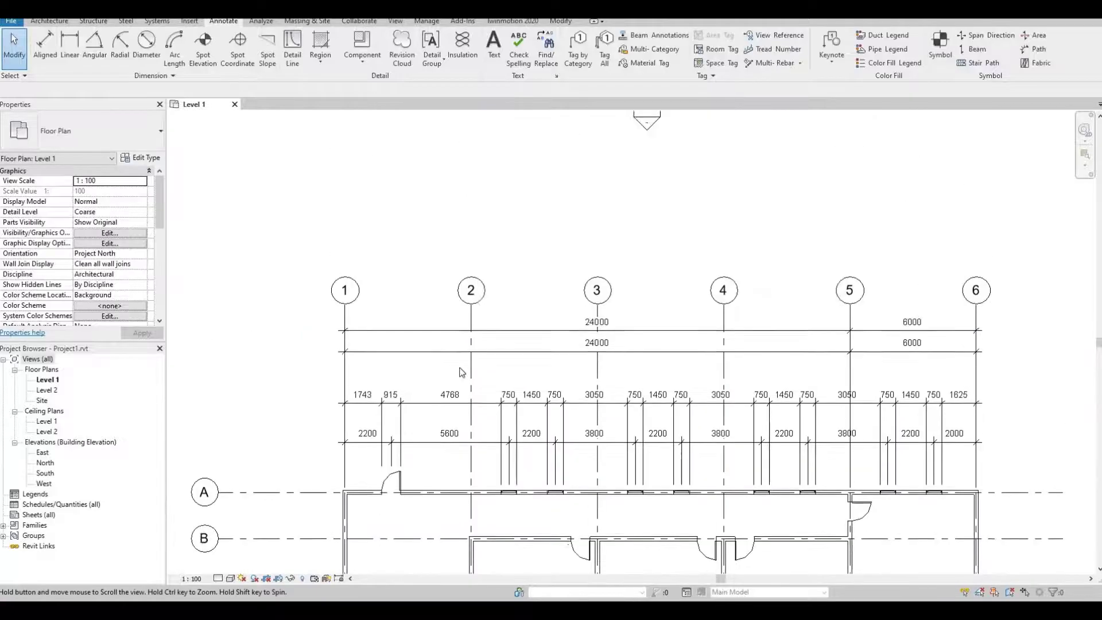
middle_click_drag(597, 414, 397, 271)
scroll(396, 270, "down", 1)
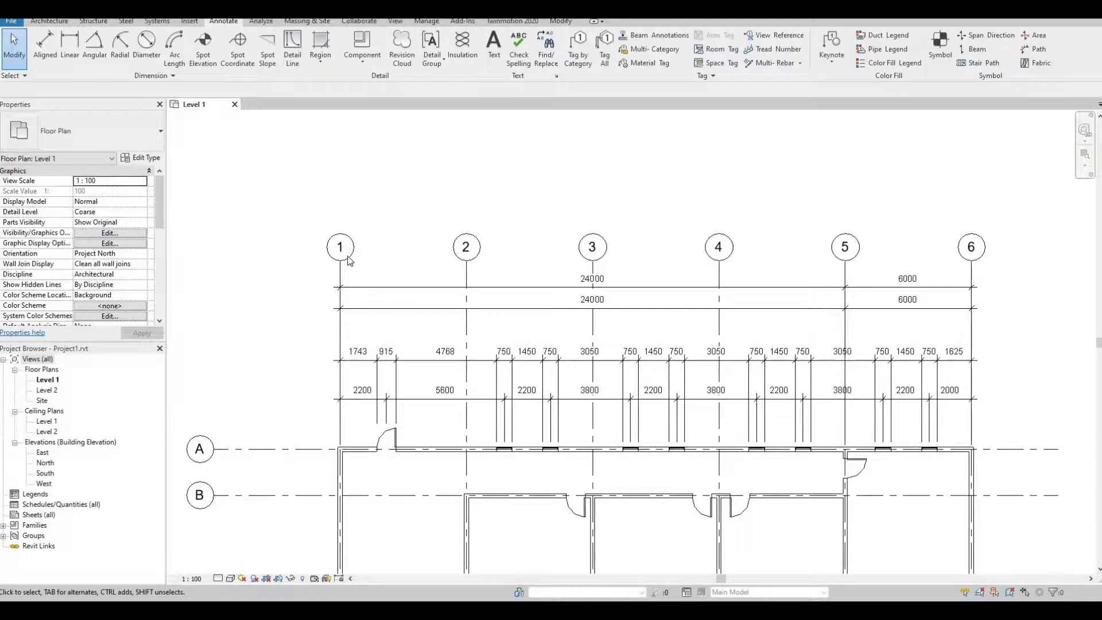
left_click(341, 269)
left_click_drag(339, 270, 340, 175)
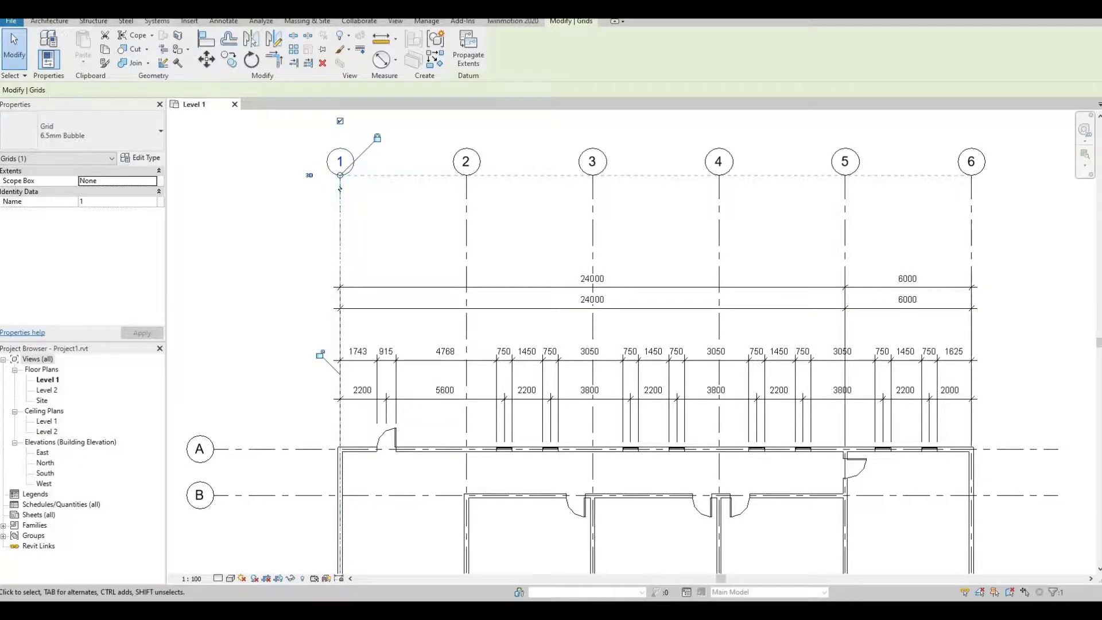
left_click(220, 23)
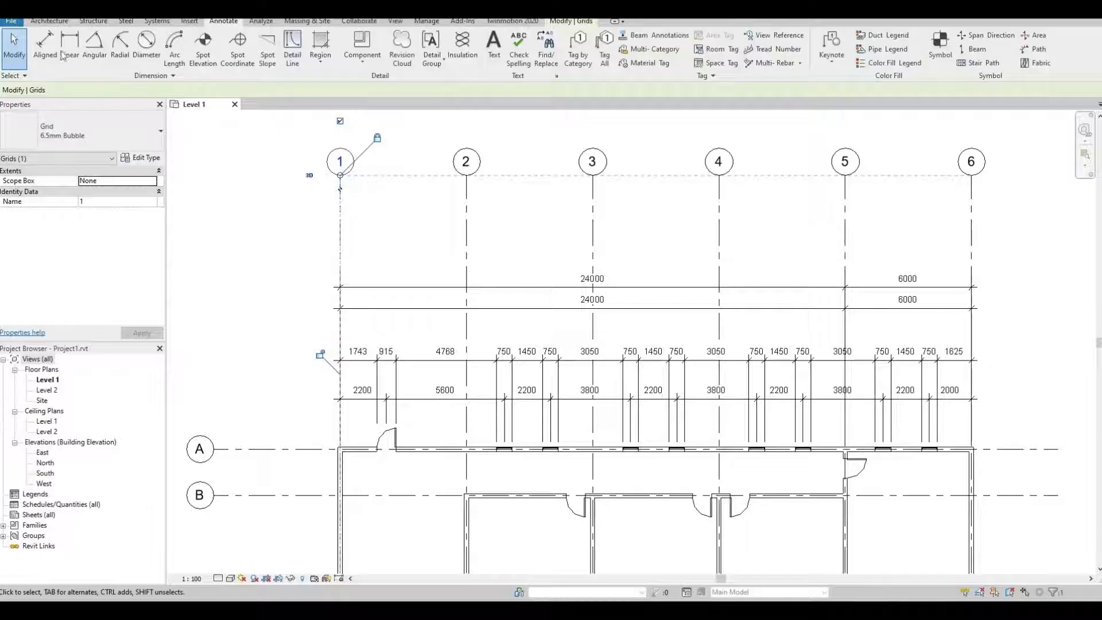
Step: Set aligned dimensions to Intersecting Grids and place five 6000 grid spans above the plan
left_click(44, 46)
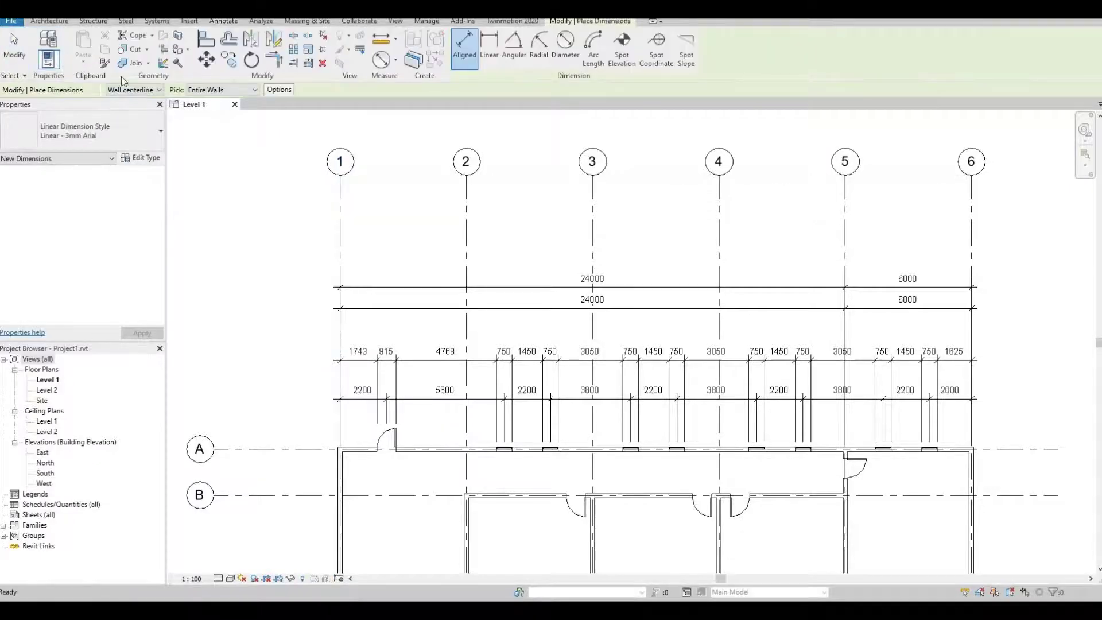
left_click(280, 90)
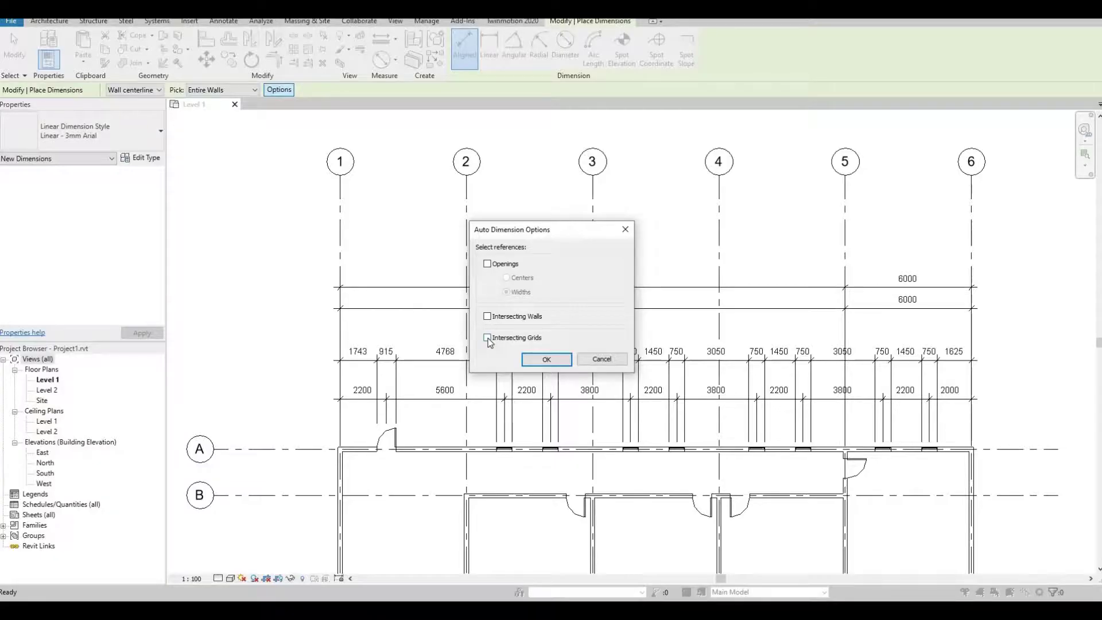
left_click(487, 338)
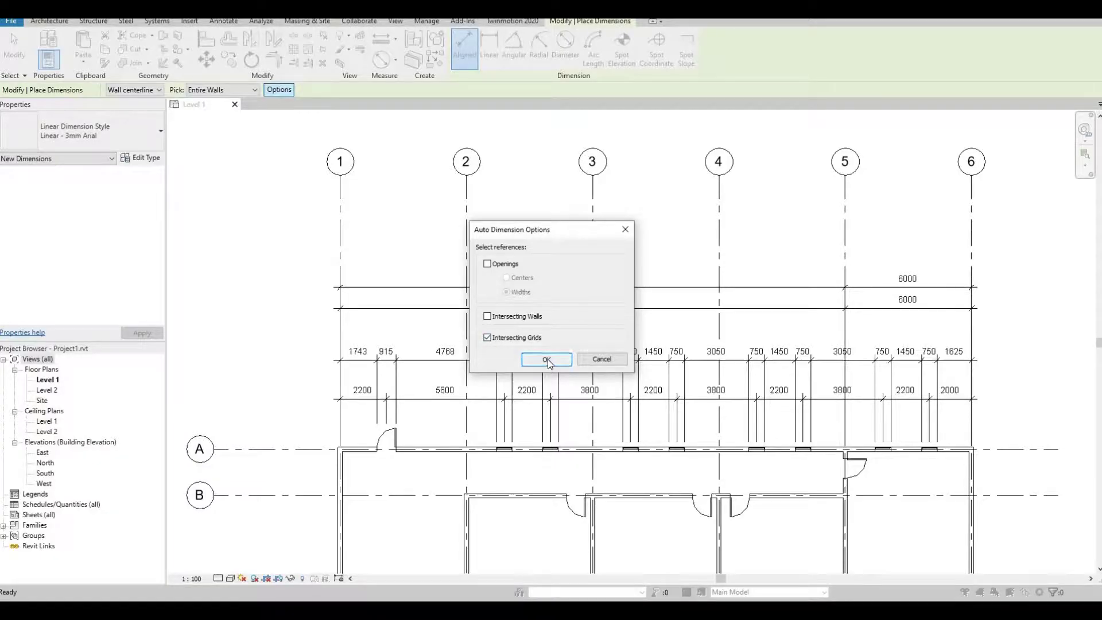
left_click(546, 360)
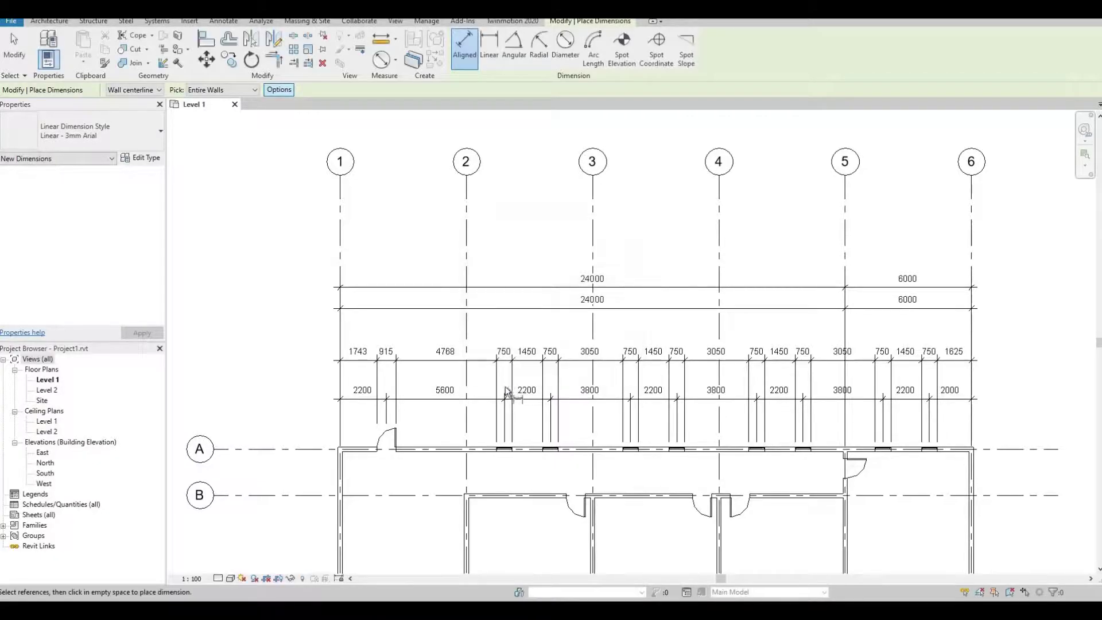
left_click(449, 447)
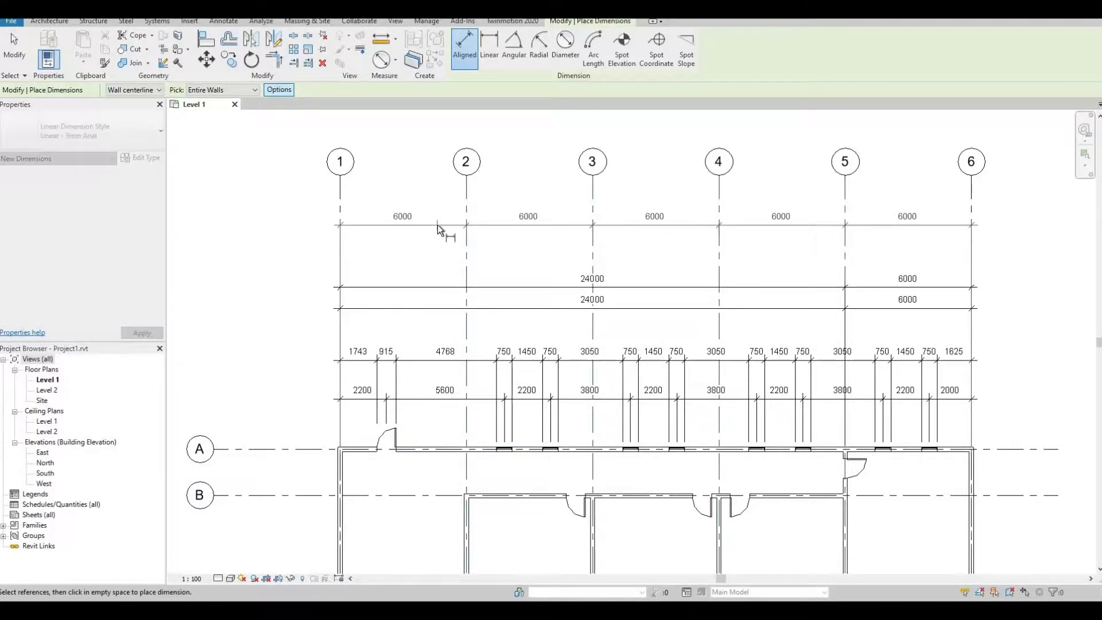
left_click(437, 225)
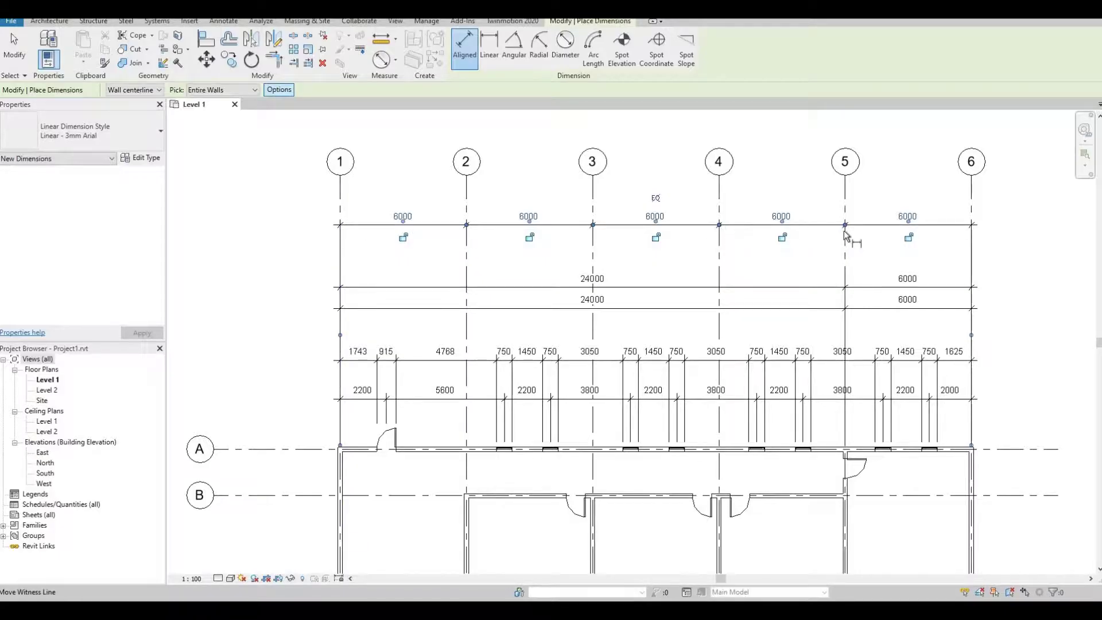
Step: Dimension the left wall's grids A–D with a 2200, 5100, 4700 string beside the plan
scroll(657, 345, "down", 1)
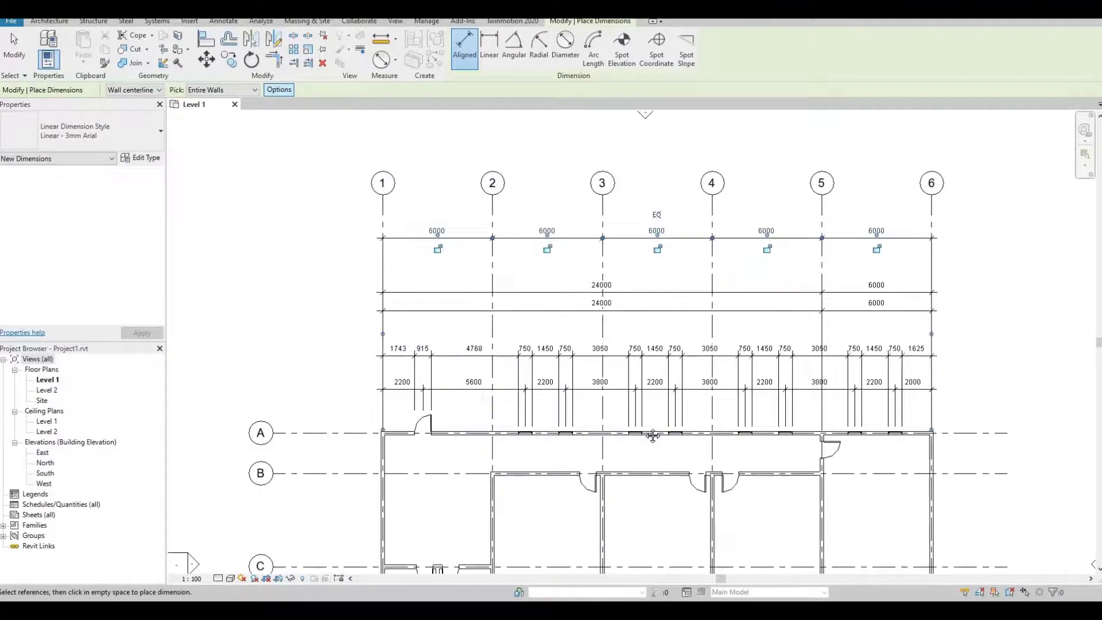
middle_click_drag(653, 303, 653, 99)
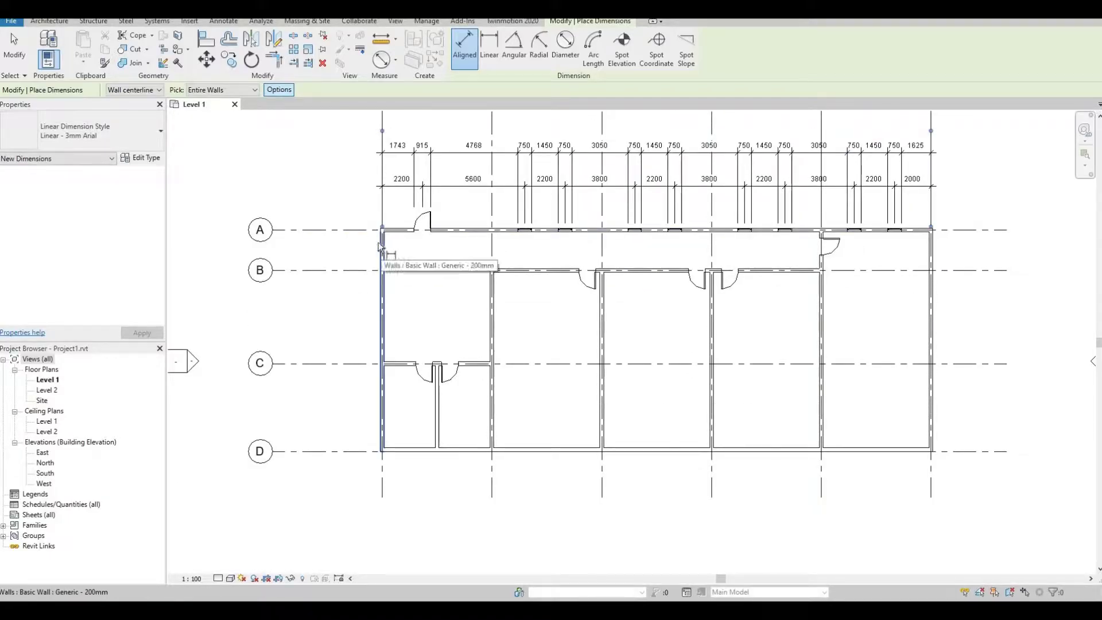
left_click(382, 246)
left_click(339, 247)
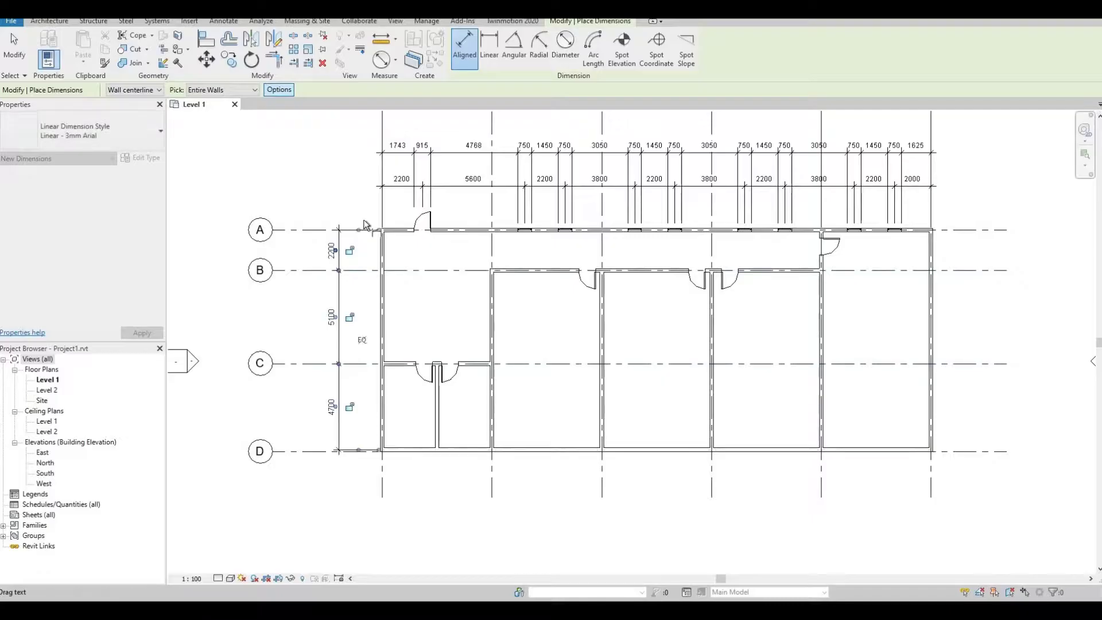
middle_click_drag(355, 216, 347, 256)
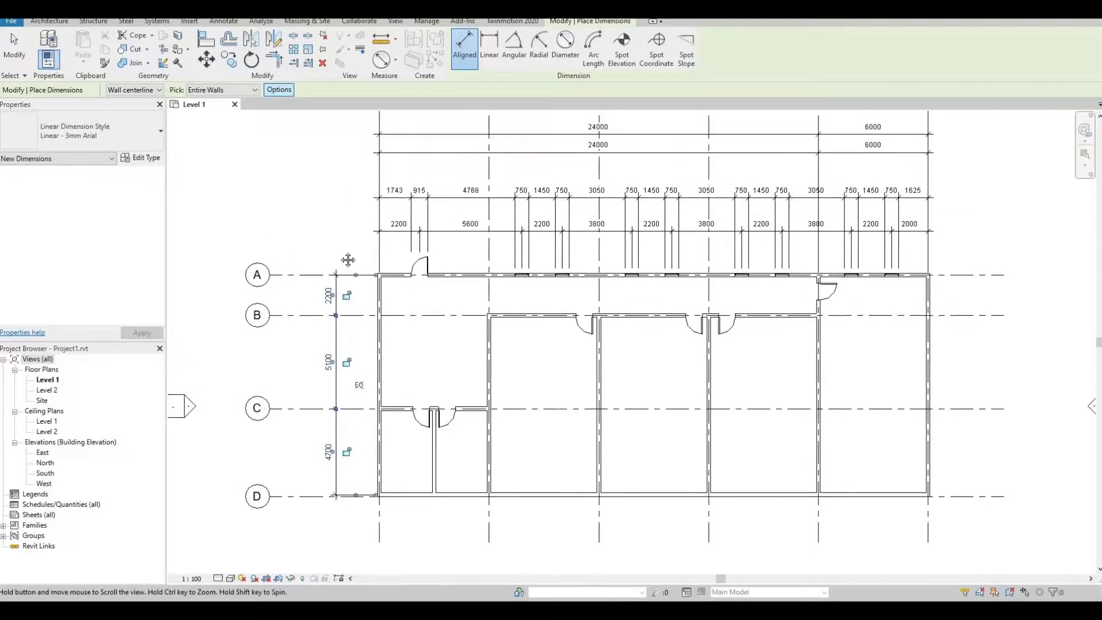
scroll(338, 264, "down", 2)
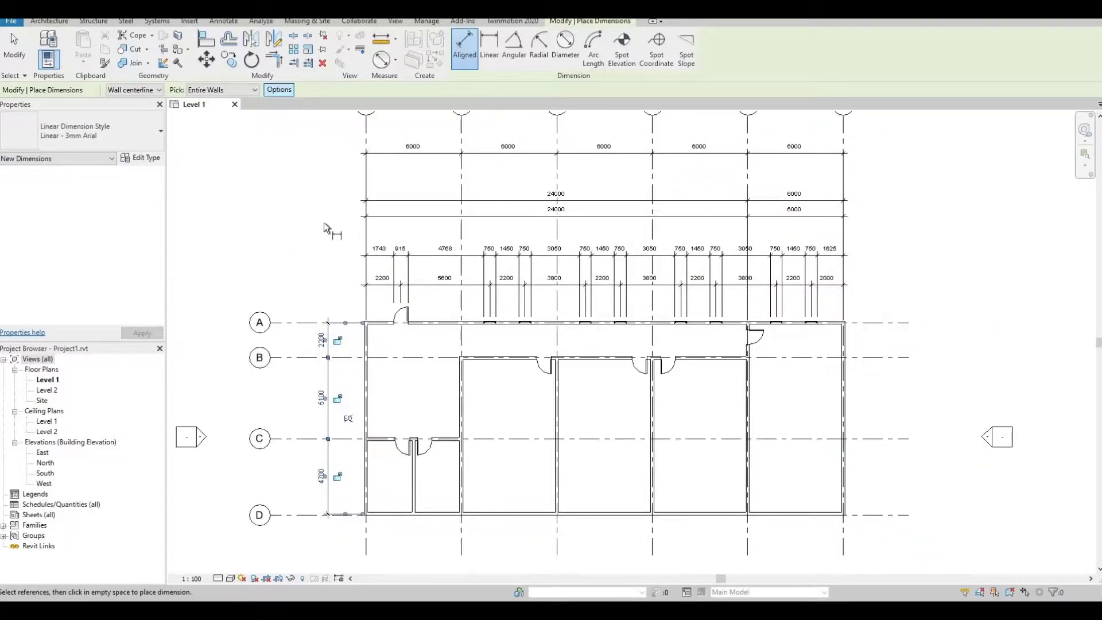
middle_click_drag(332, 234, 332, 256)
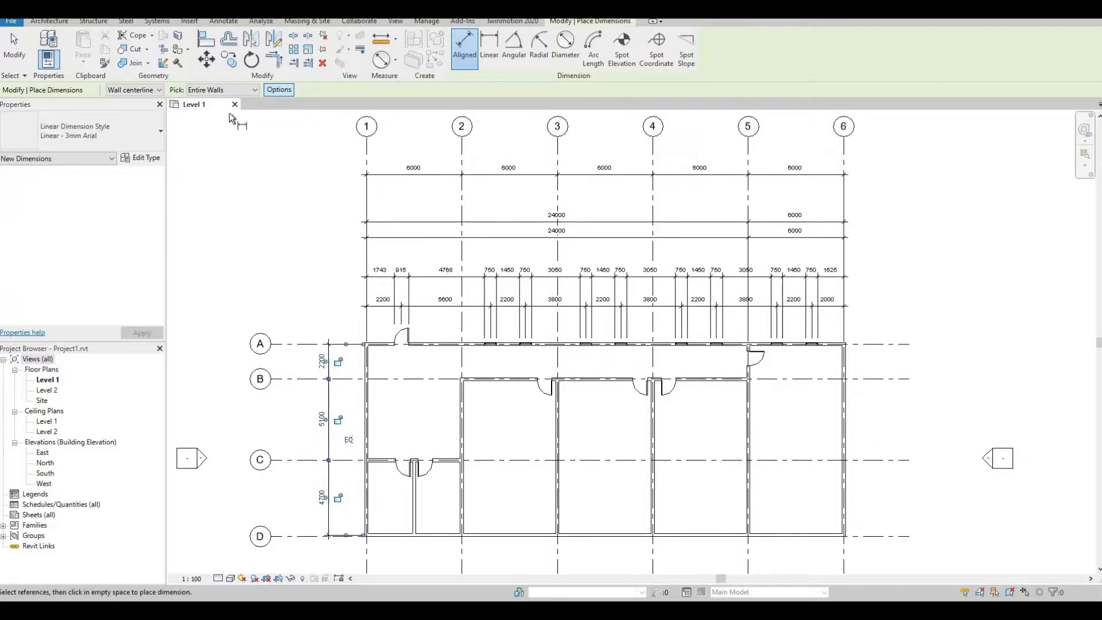
Step: Switch to Individual References and add the 12100 overall dimension from grid A to D
left_click(254, 91)
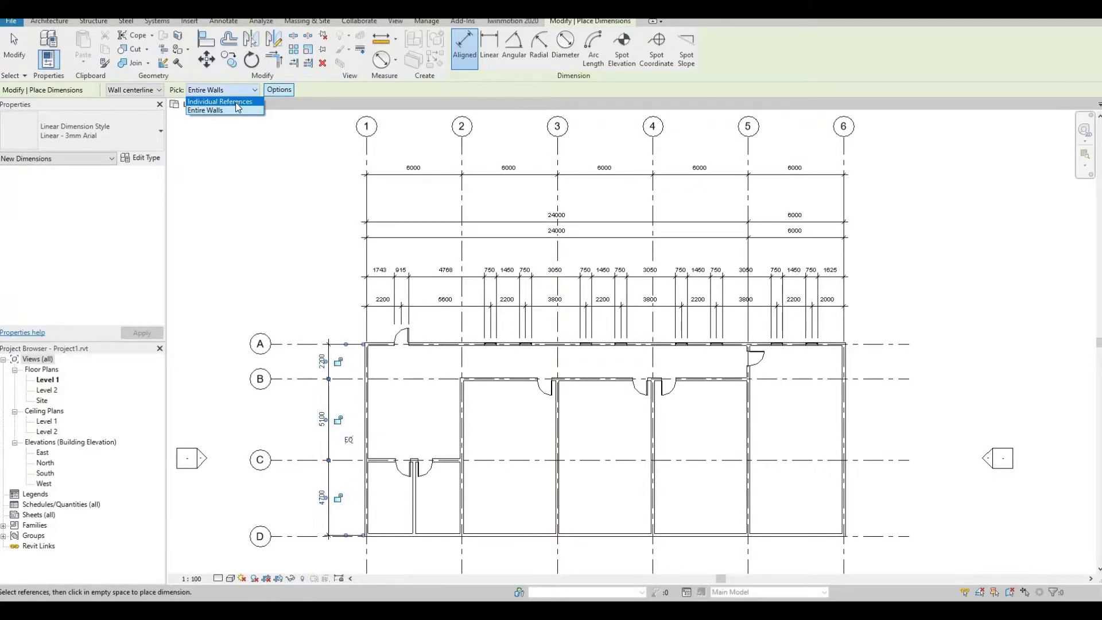
left_click(236, 104)
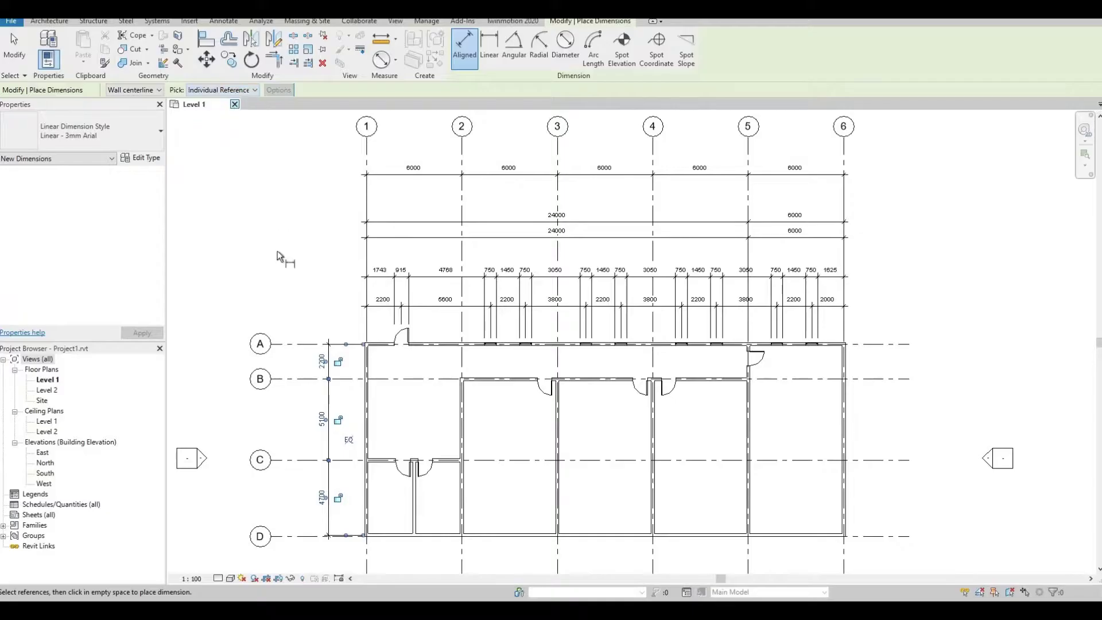
left_click(295, 349)
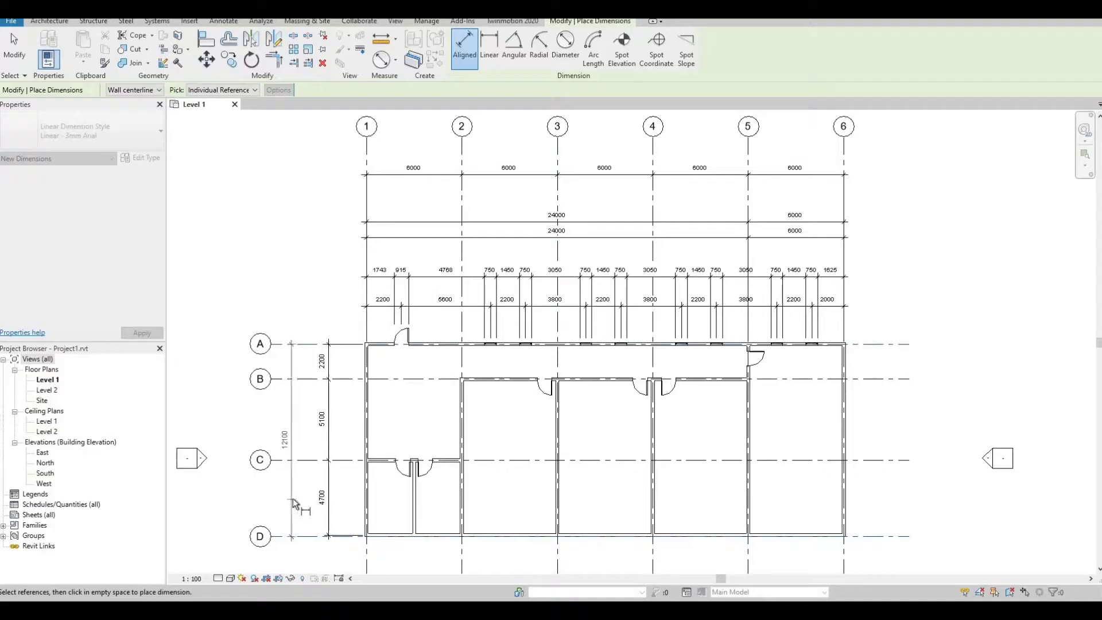
left_click(293, 500)
Step: Add the 30000 overall dimension from grid 1 to grid 6 across the top
left_click(366, 157)
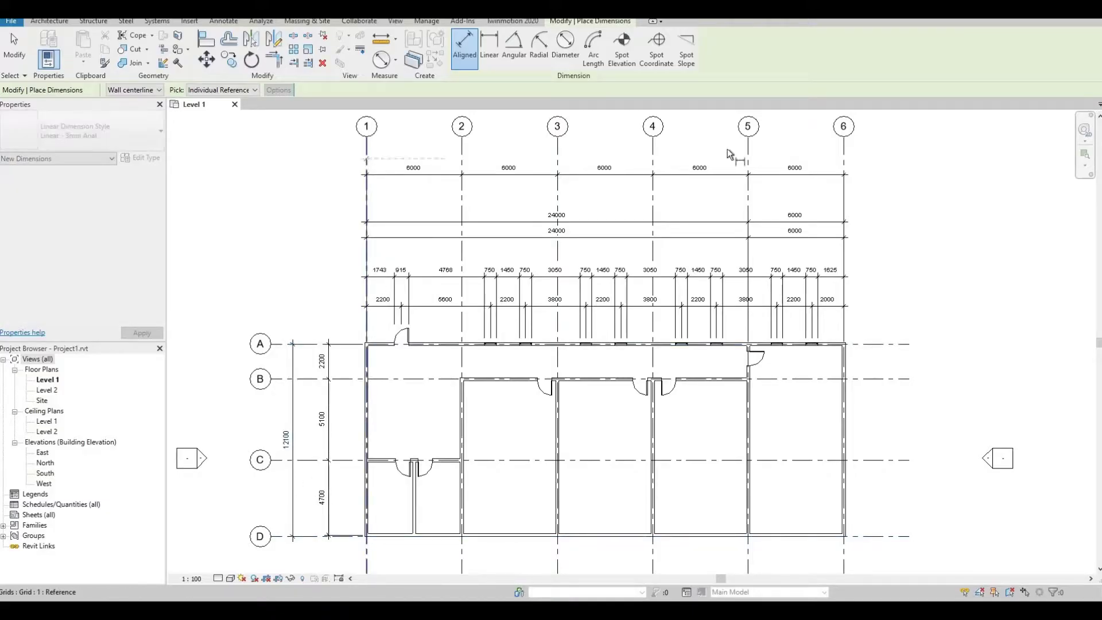
left_click(791, 152)
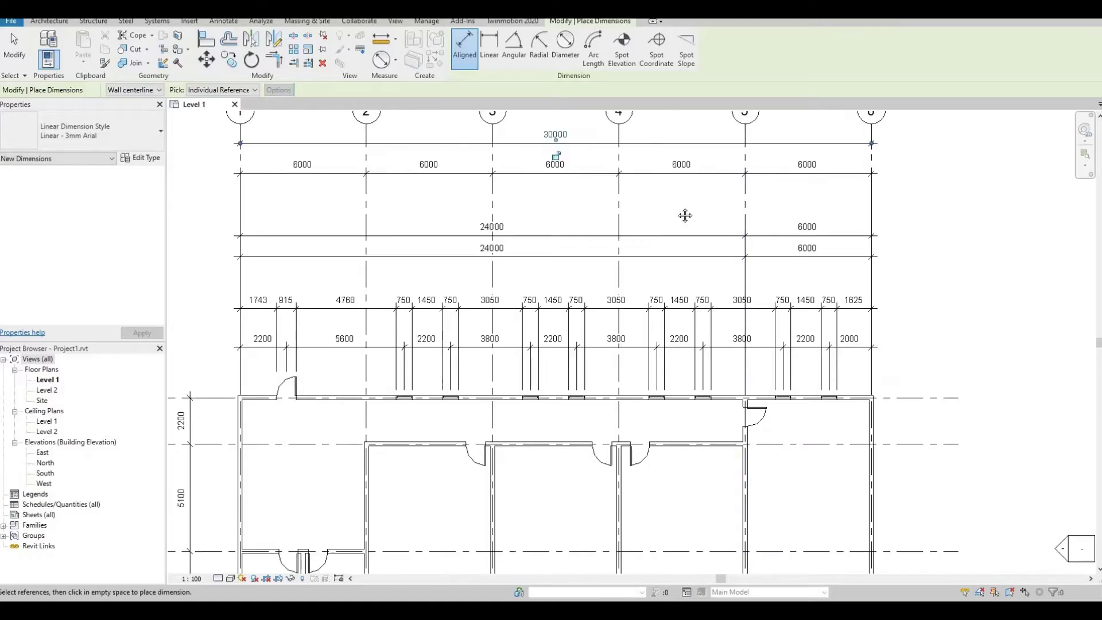
scroll(680, 211, "up", 1)
scroll(679, 211, "down", 1)
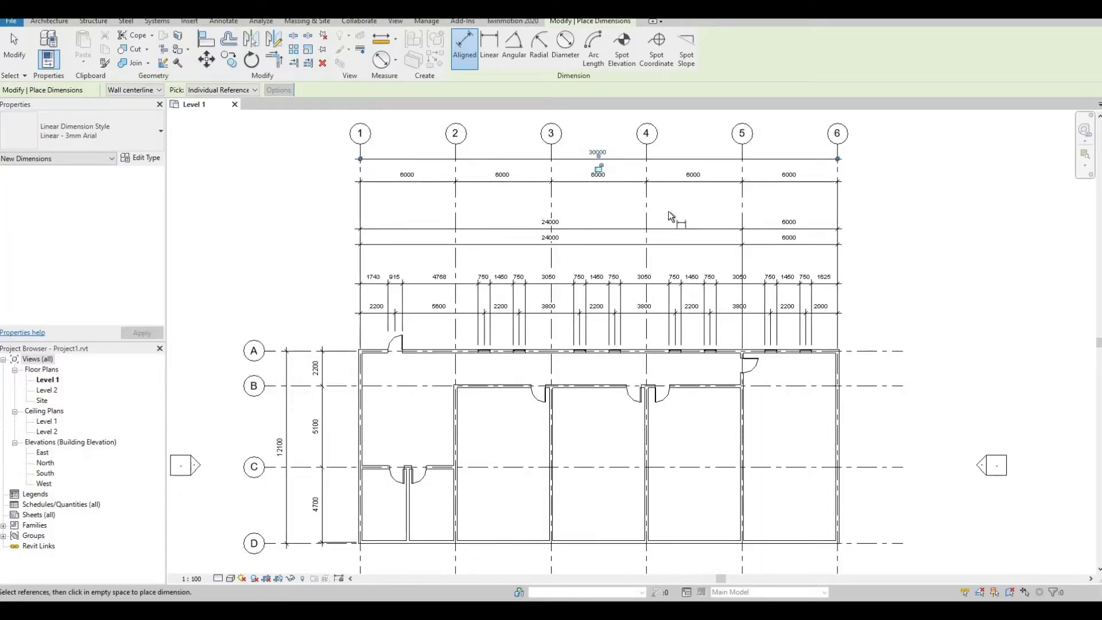
scroll(670, 224, "up", 1)
scroll(673, 236, "down", 1)
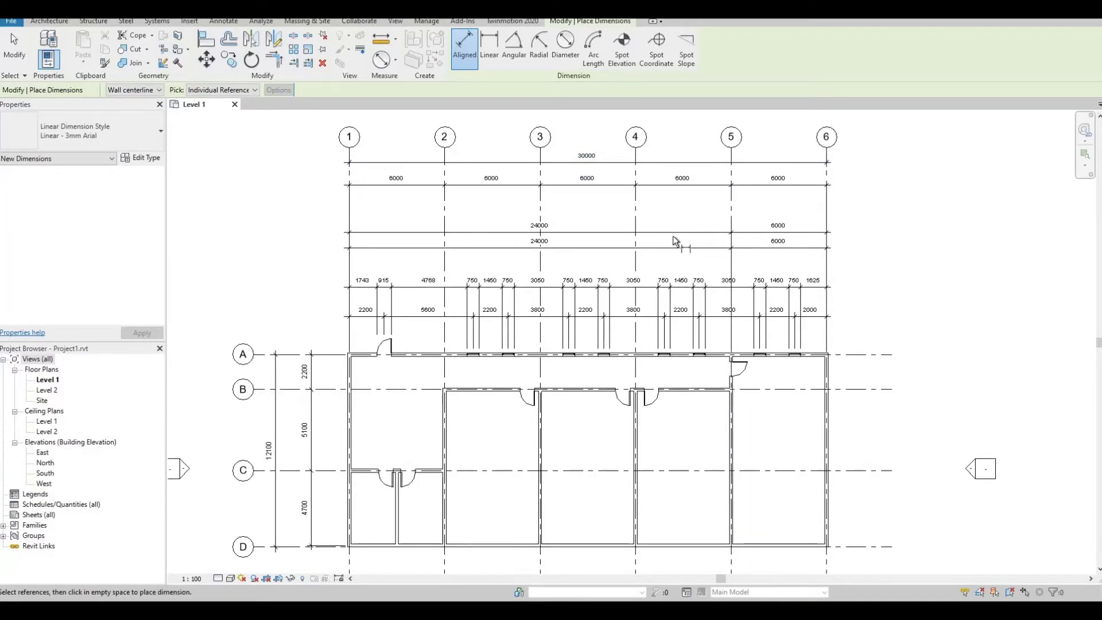